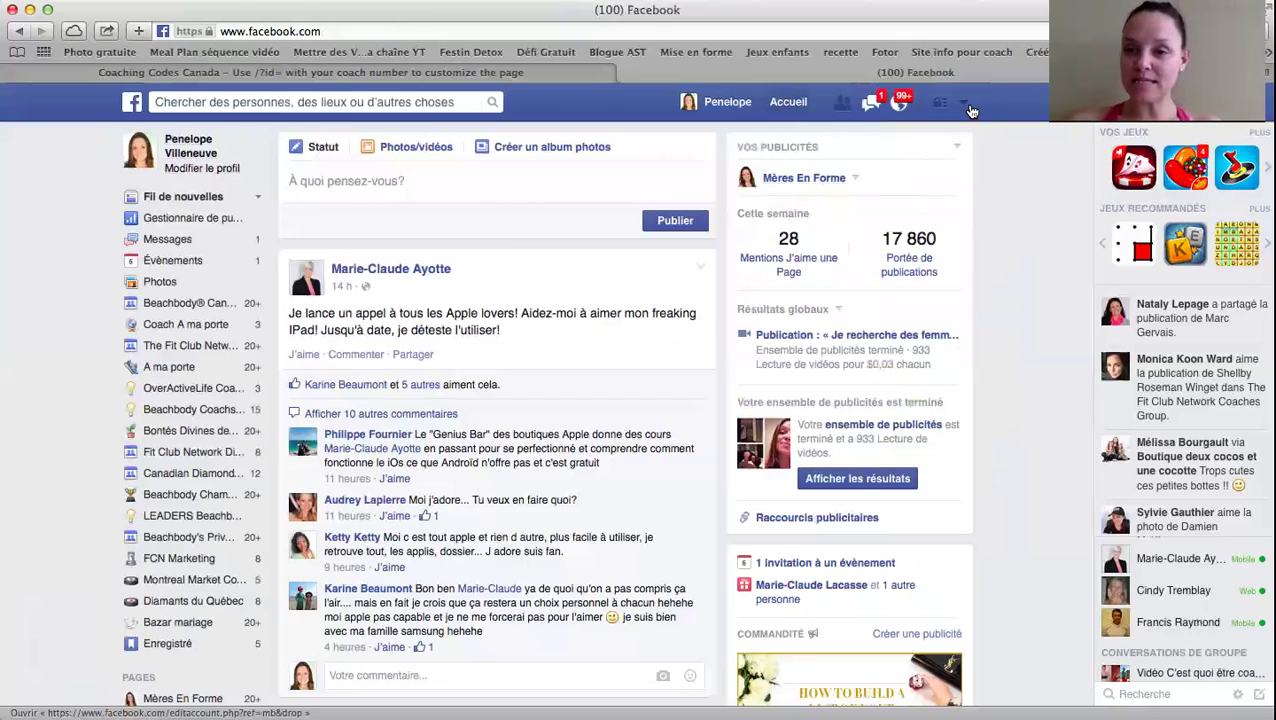
{"action": "left_click", "coordinate": [964, 107]}
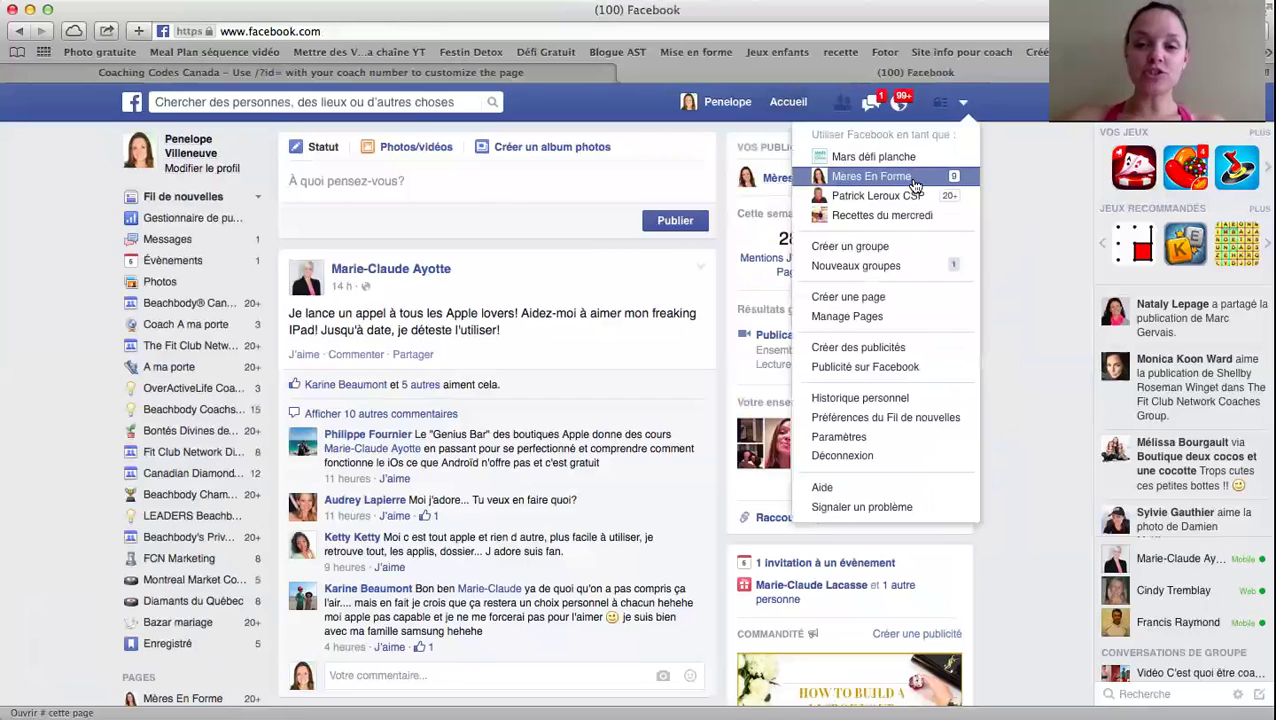
{"action": "left_click", "coordinate": [1010, 193]}
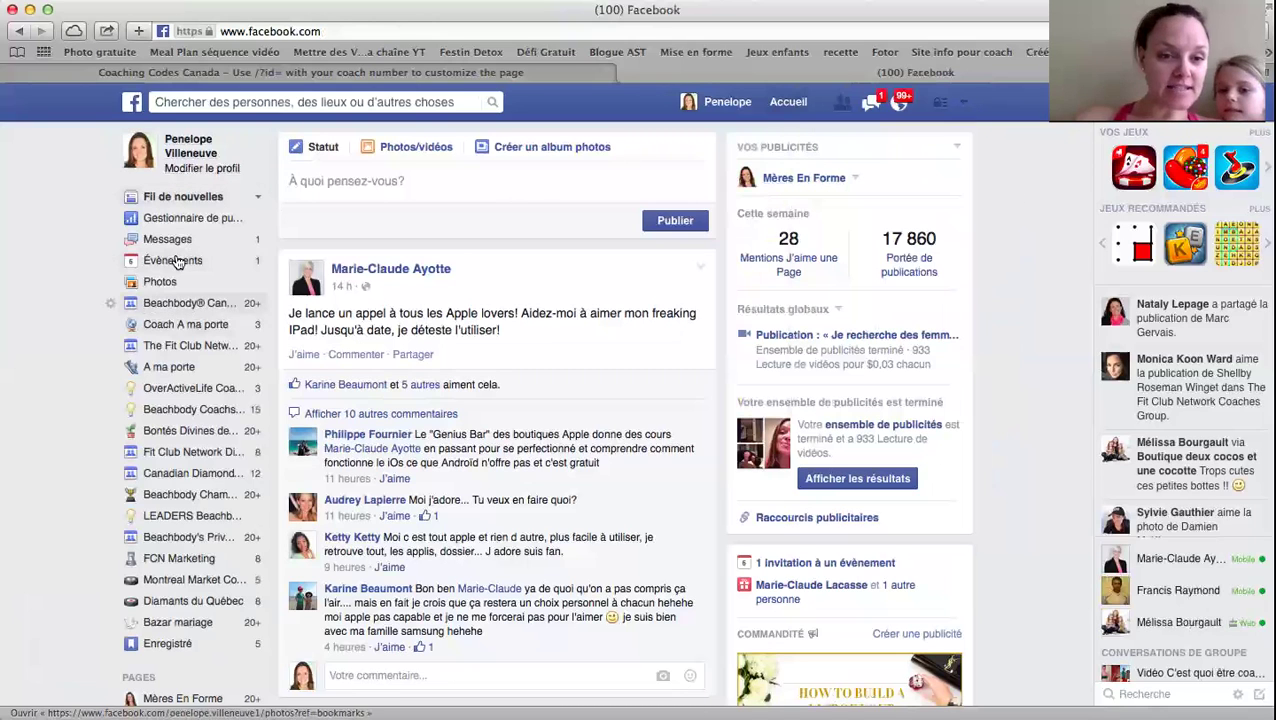
{"action": "scroll", "coordinate": [163, 473], "scroll_direction": "down", "scroll_amount": 1}
{"action": "scroll", "coordinate": [163, 473], "scroll_direction": "down", "scroll_amount": 2}
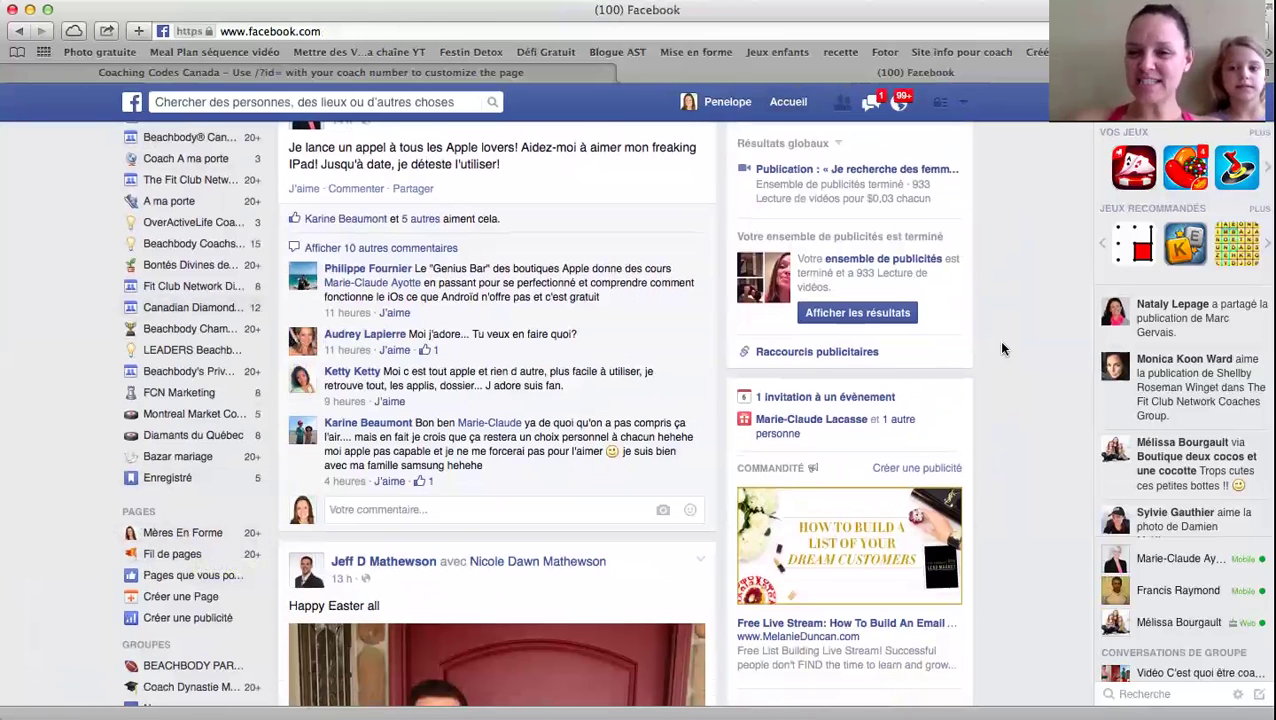
{"action": "scroll", "coordinate": [1034, 262], "scroll_direction": "up", "scroll_amount": 3}
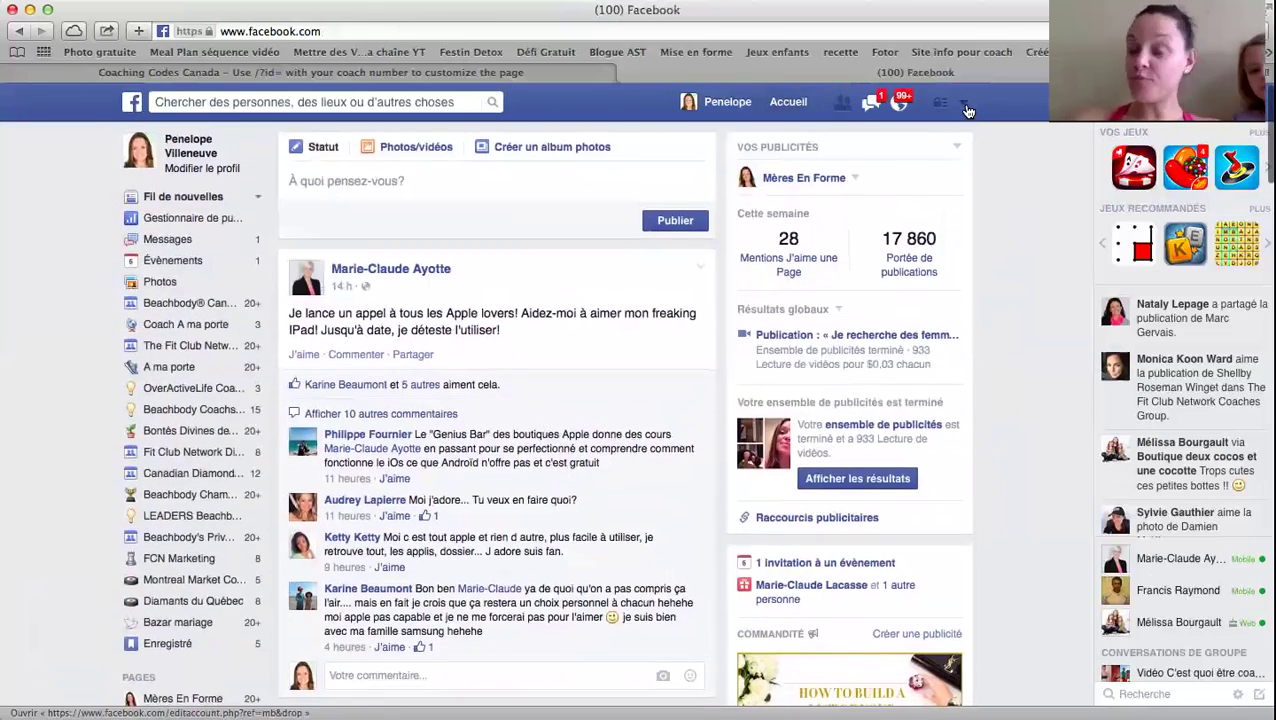
Switch to using Facebook as the Mères En Forme page.
{"action": "left_click", "coordinate": [964, 105]}
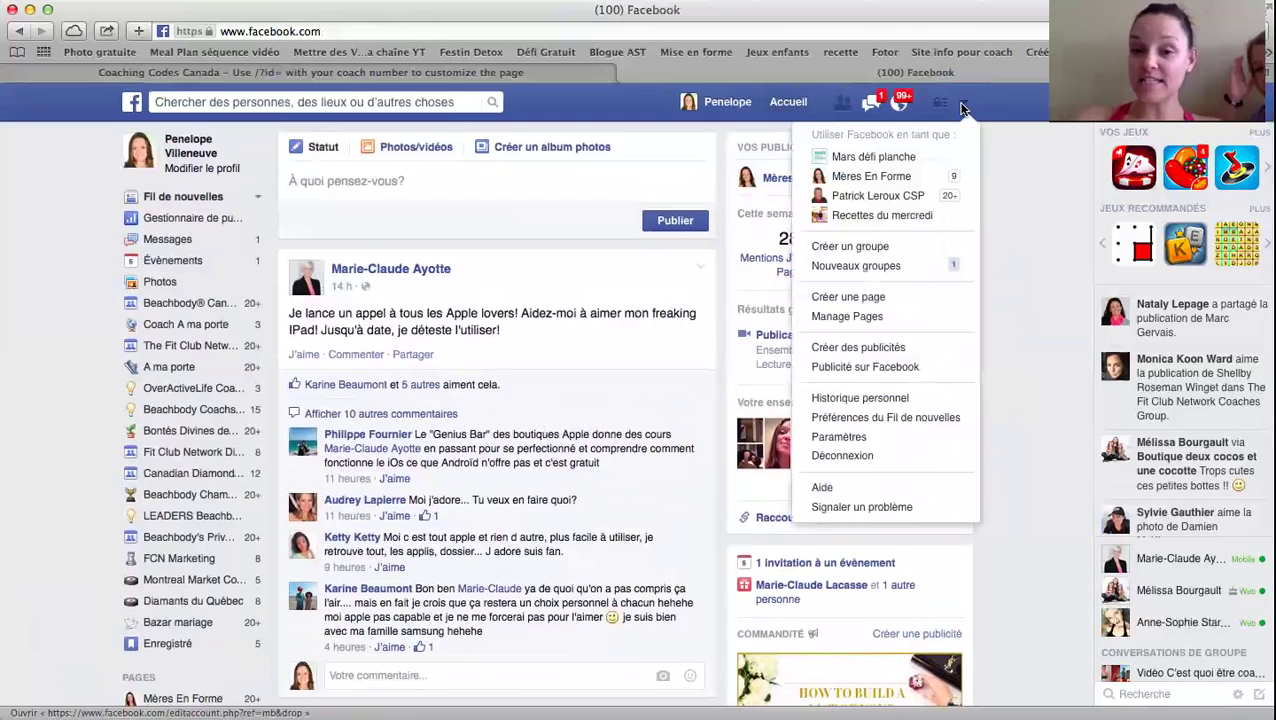
{"action": "left_click", "coordinate": [899, 177]}
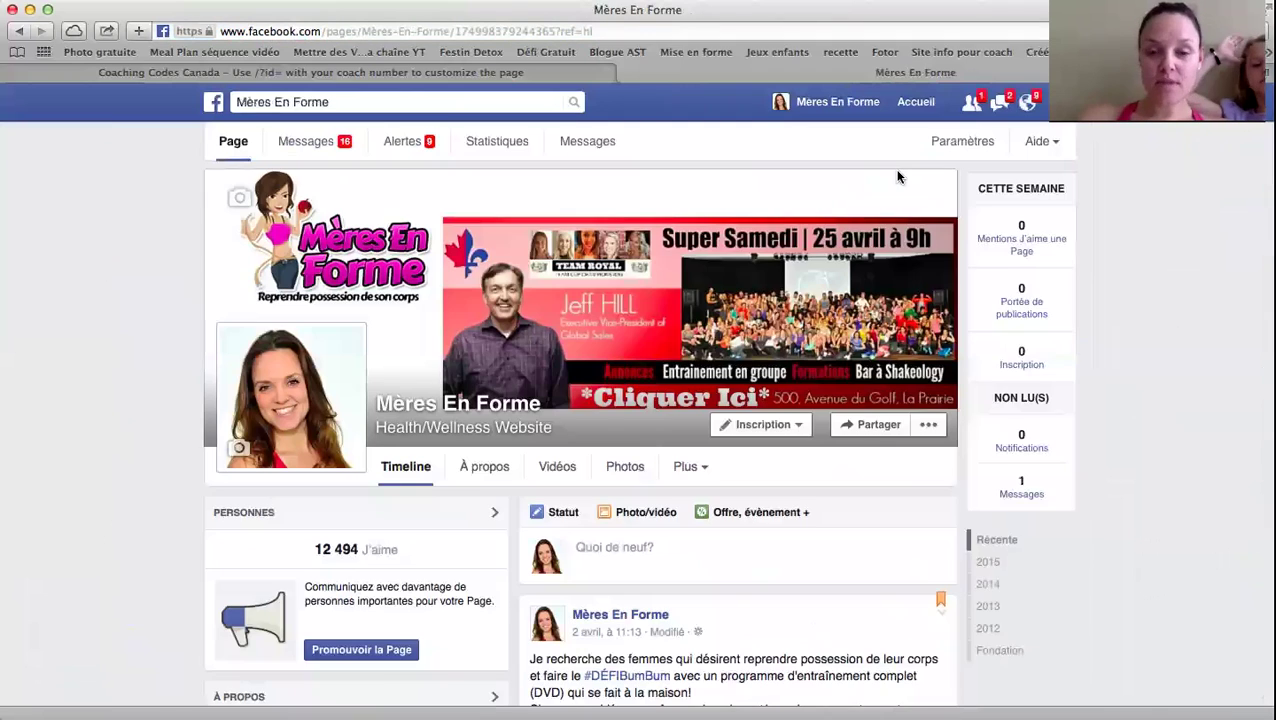
{"action": "scroll", "coordinate": [627, 387], "scroll_direction": "down", "scroll_amount": 3}
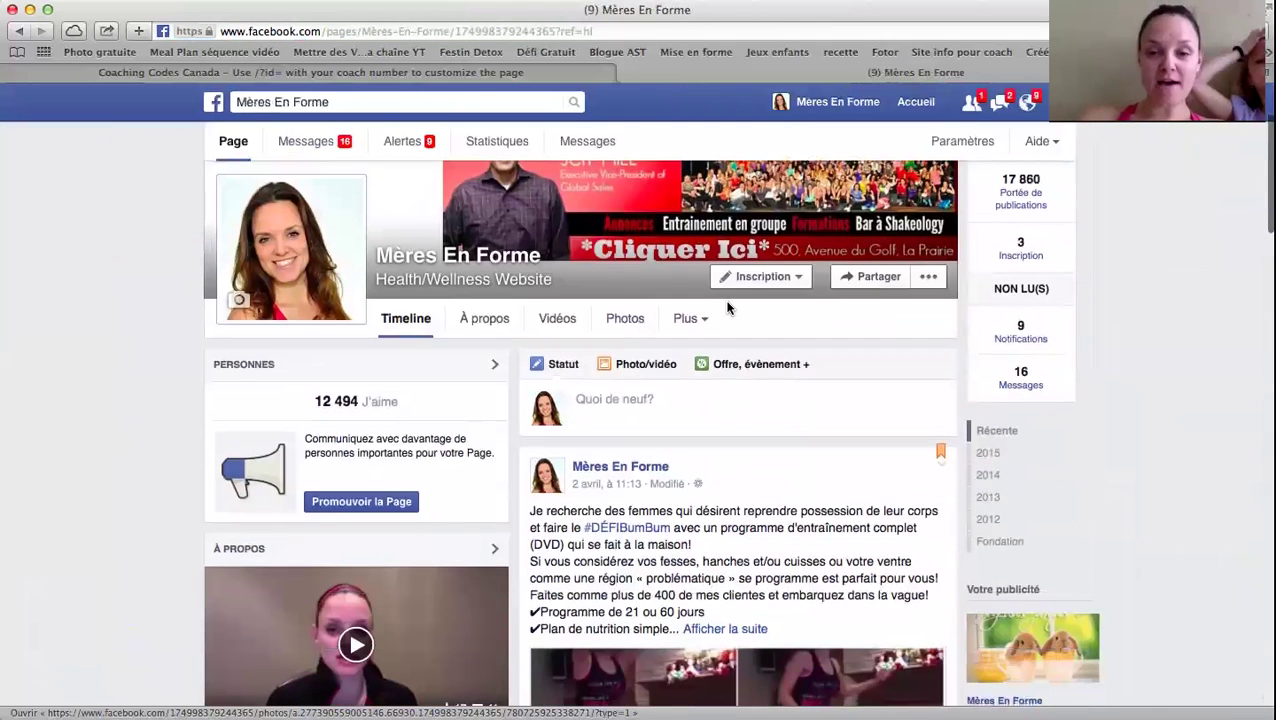
Write a new page post recruiting women for the #DÉFIBIKINI challenge with the 21 Day Fix program, ending with "ÉCRIVEZ-MOI EN PRIVÉ!".
{"action": "left_click", "coordinate": [621, 399]}
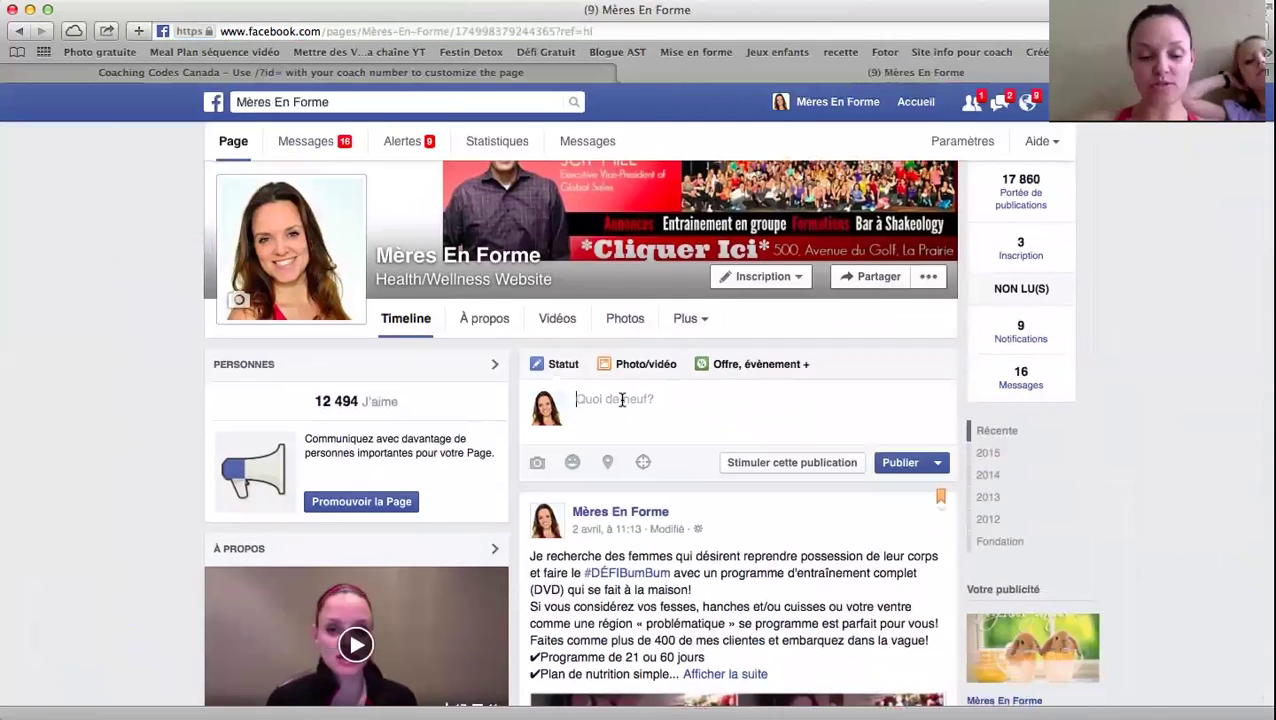
{"action": "type", "text": "Je recherche des femmes qui désirent reprendre possession de leur corps et faire le #DÉFIBIKINI avec un programme d'entraînement complet (DVD) qui se fait à la maison! Si vous considérez vos fesses, hanches et/ou cuisses ou votre ventre comme une région « problématique » se programme est parfait pour vous! 21 Day Fix est LE programme le plus populaire auprès des femmes! Et maintenant le 21 DAY FIX EXTREME pour les plus intenses! Faites comme plus de 400 de mes clientes et embarquez dans la vague 21 Day Fix! ✓Programme de 21 ✓Plan de nutrition simple ✓Groupe de motivation et de support privé *PLACES LIMITÉES* *Les programmes ne sont pas gratuits* ÉCRIVEZ-MOI EN PRIVÉ!"}
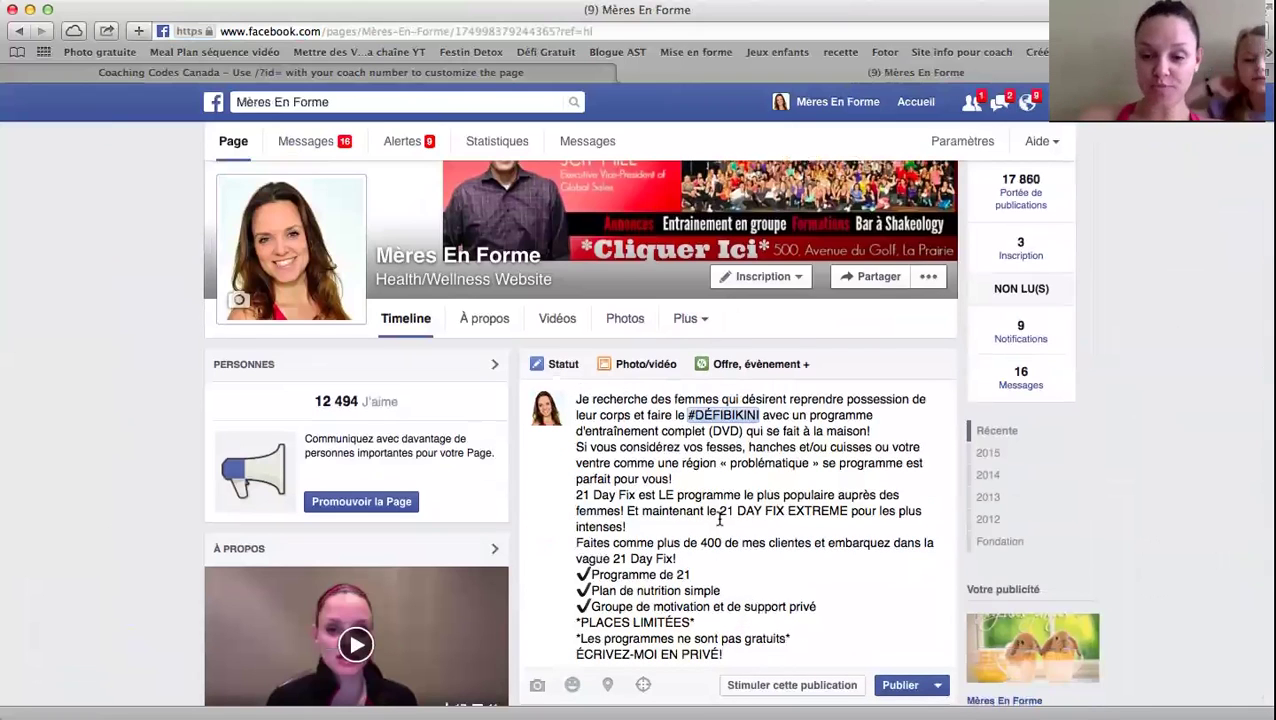
{"action": "scroll", "coordinate": [830, 597], "scroll_direction": "up", "scroll_amount": 1}
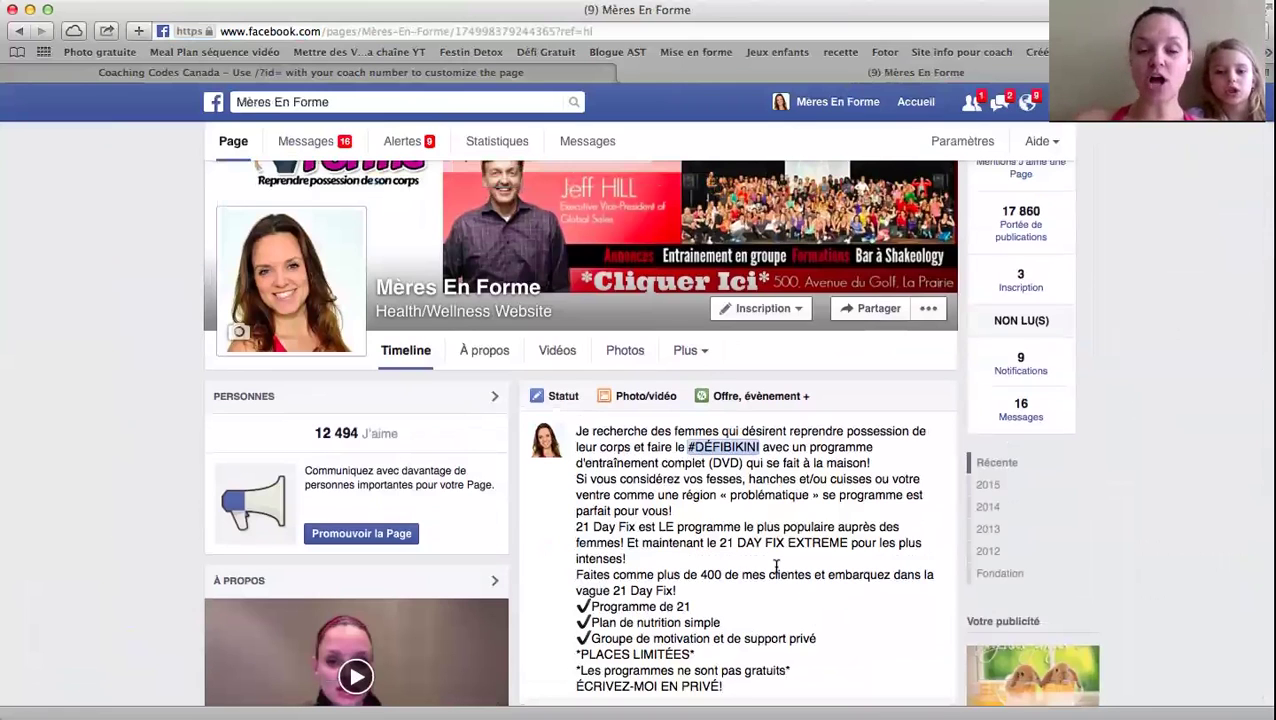
{"action": "scroll", "coordinate": [776, 567], "scroll_direction": "down", "scroll_amount": 3}
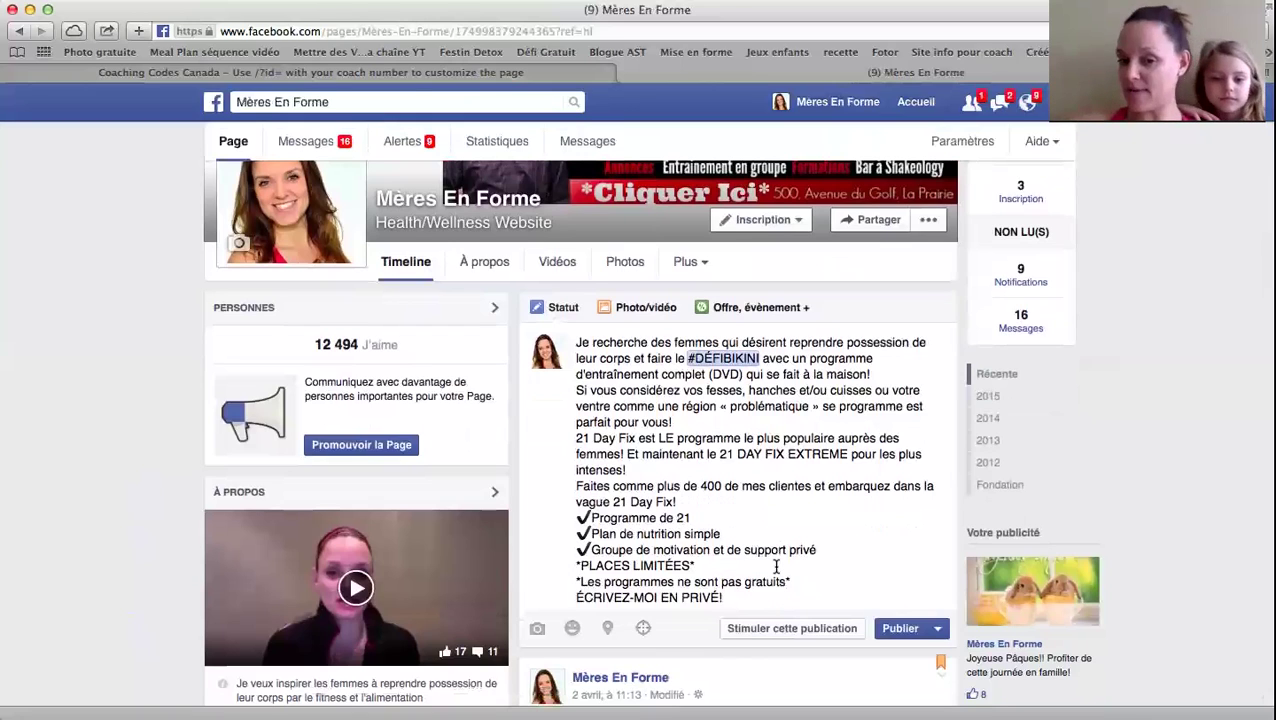
{"action": "scroll", "coordinate": [776, 567], "scroll_direction": "down", "scroll_amount": 1}
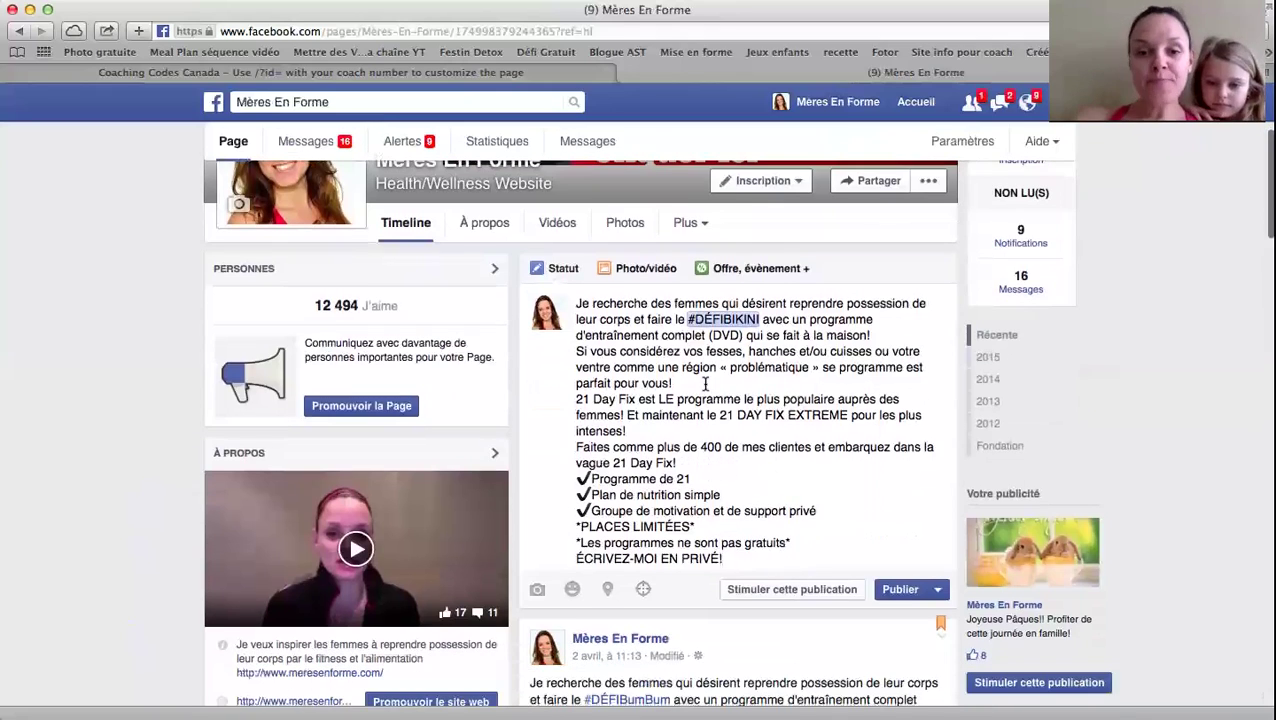
Attach the beach photo 770_4521215.JPG from the Bureau folder to the post.
{"action": "left_click", "coordinate": [641, 271]}
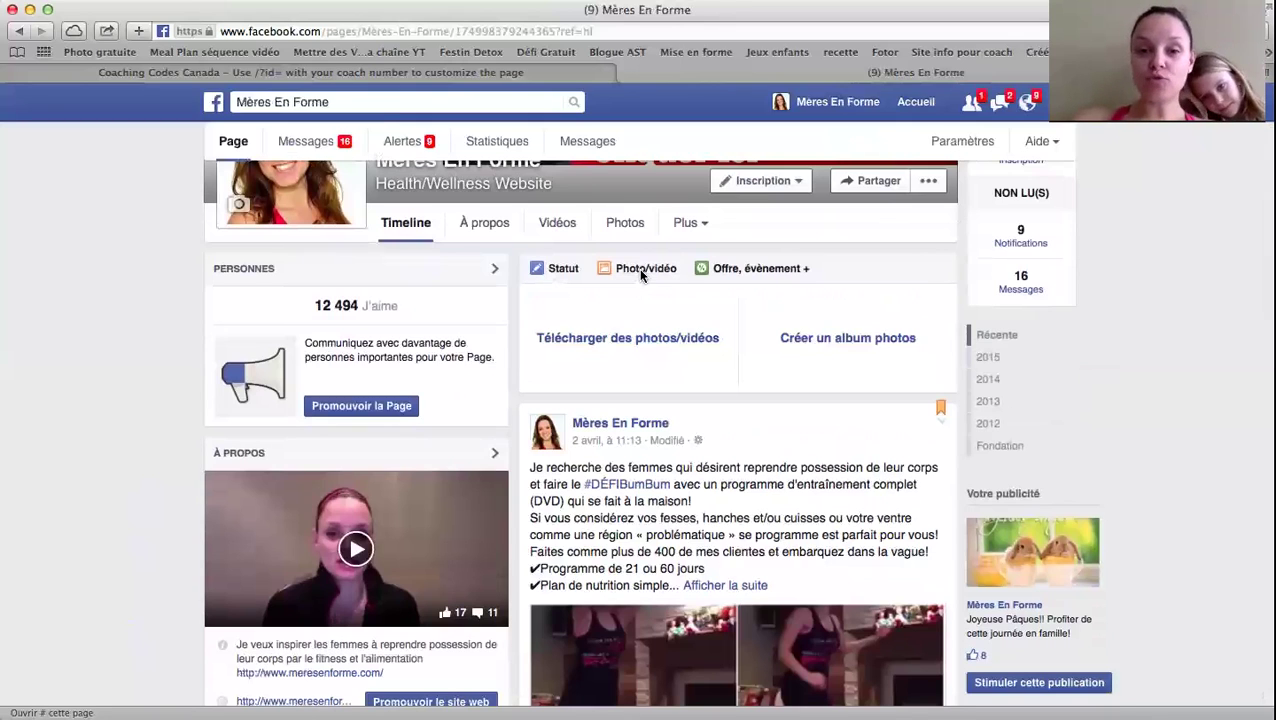
{"action": "left_click", "coordinate": [632, 340]}
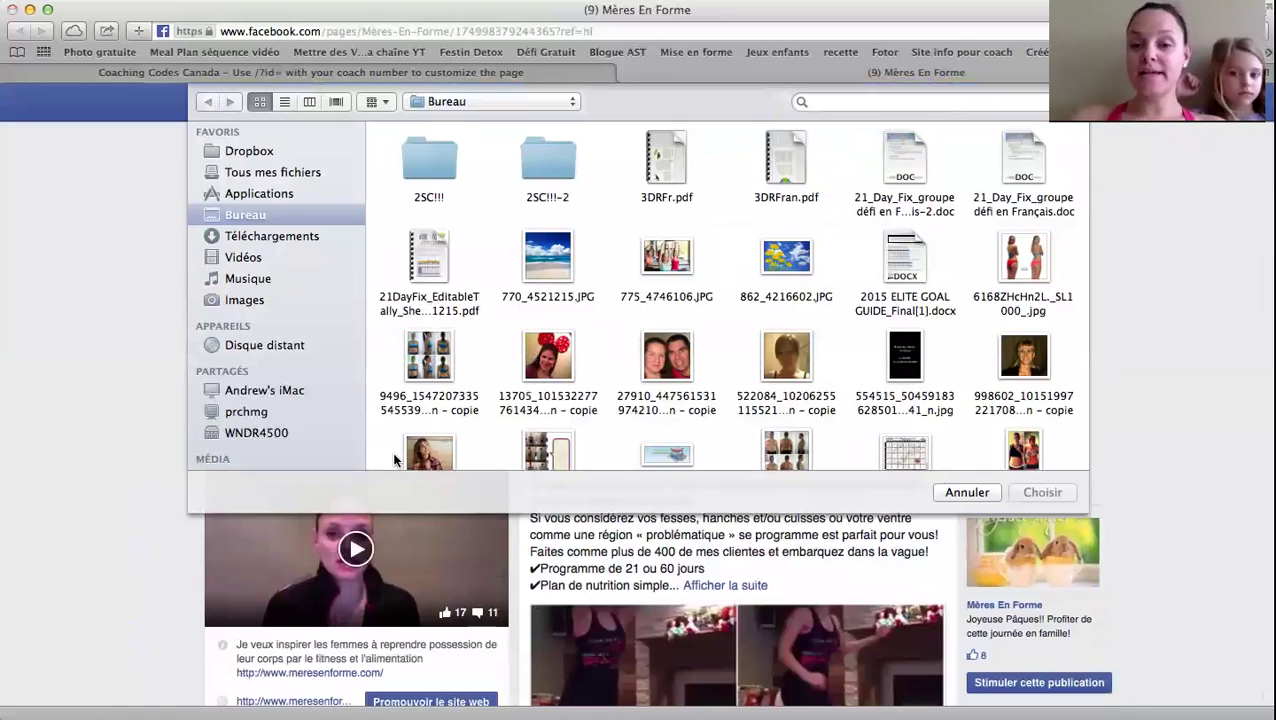
{"action": "left_click", "coordinate": [541, 250]}
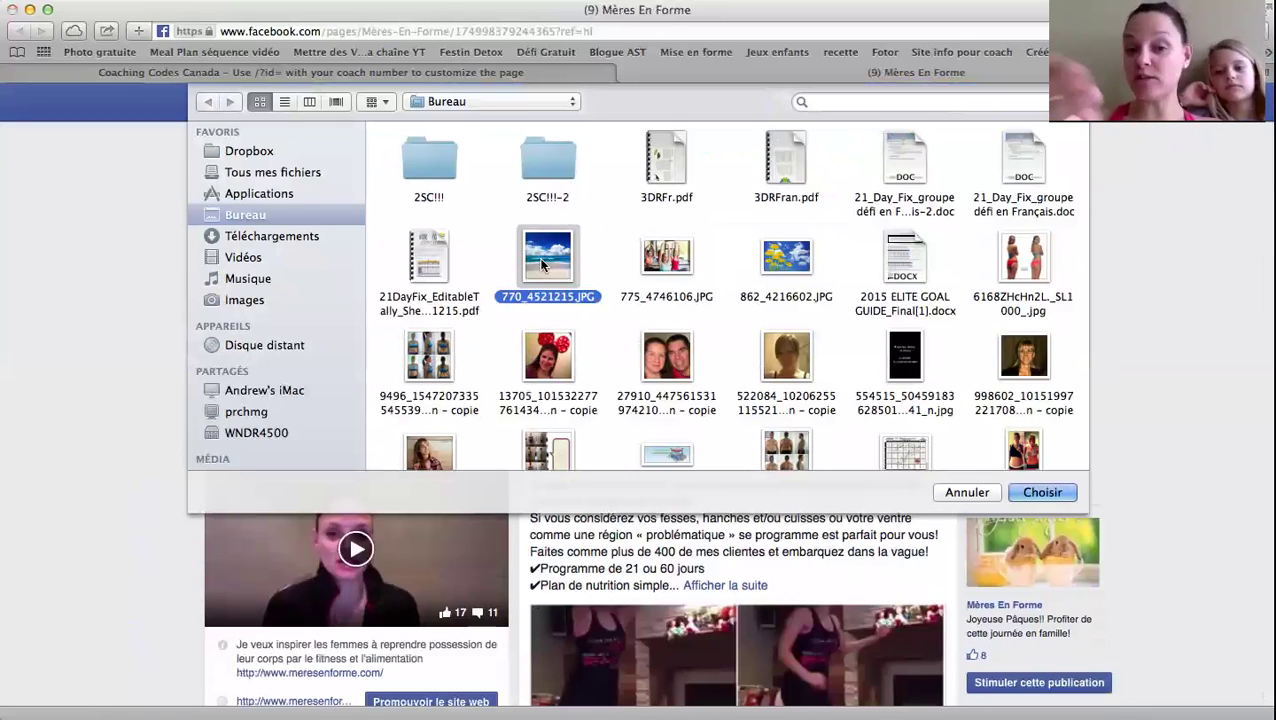
{"action": "left_click", "coordinate": [1035, 493]}
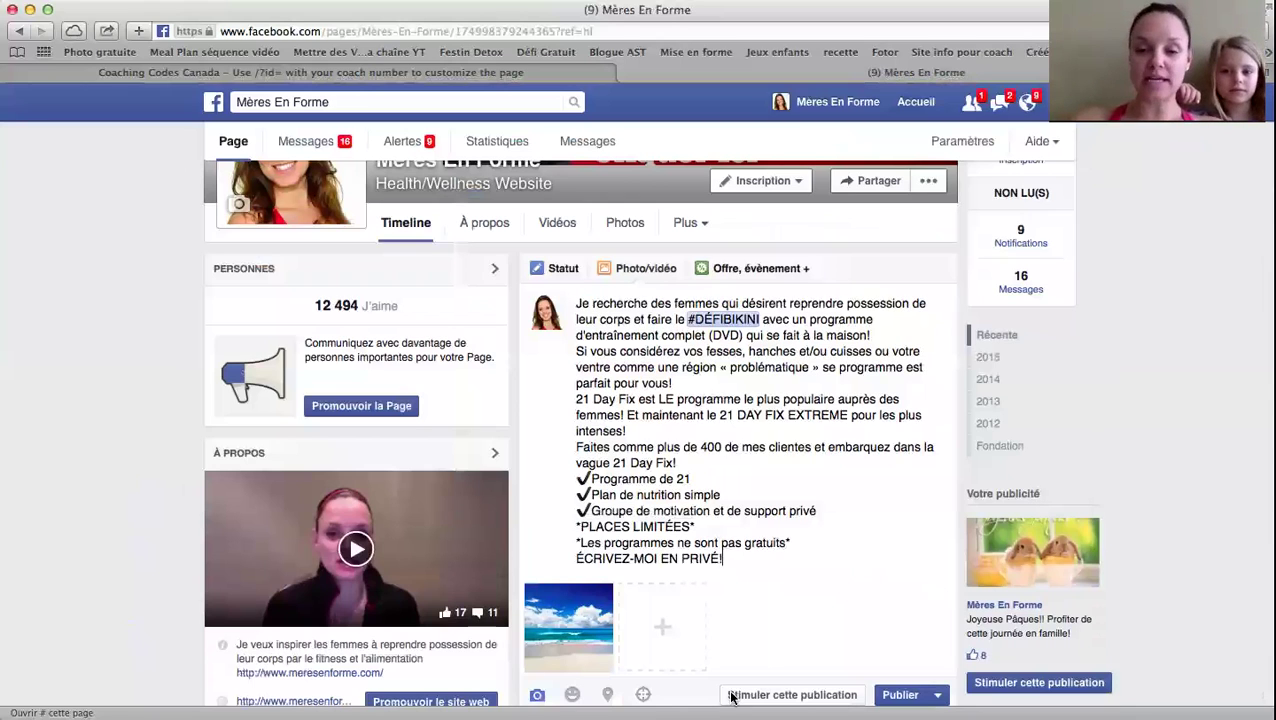
Publish the #DÉFIBIKINI post with its beach photo on the page and check it in the timeline.
{"action": "scroll", "coordinate": [805, 537], "scroll_direction": "down", "scroll_amount": 1}
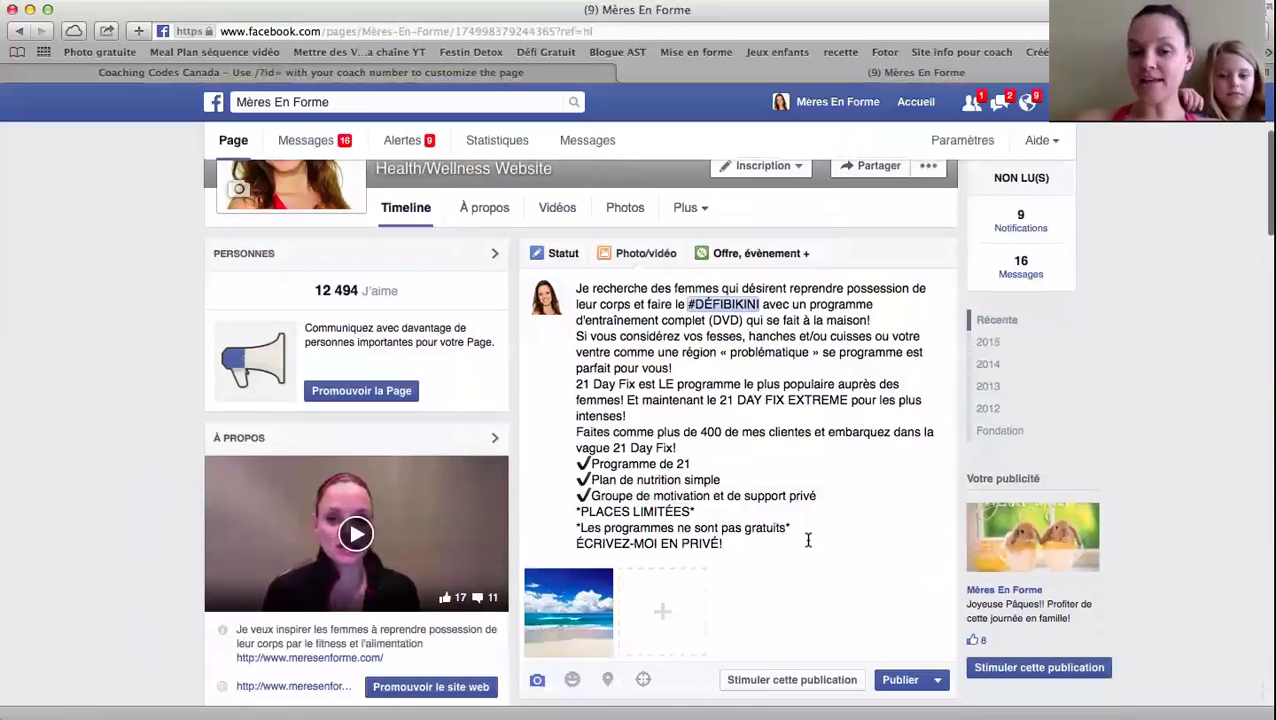
{"action": "left_click", "coordinate": [897, 680]}
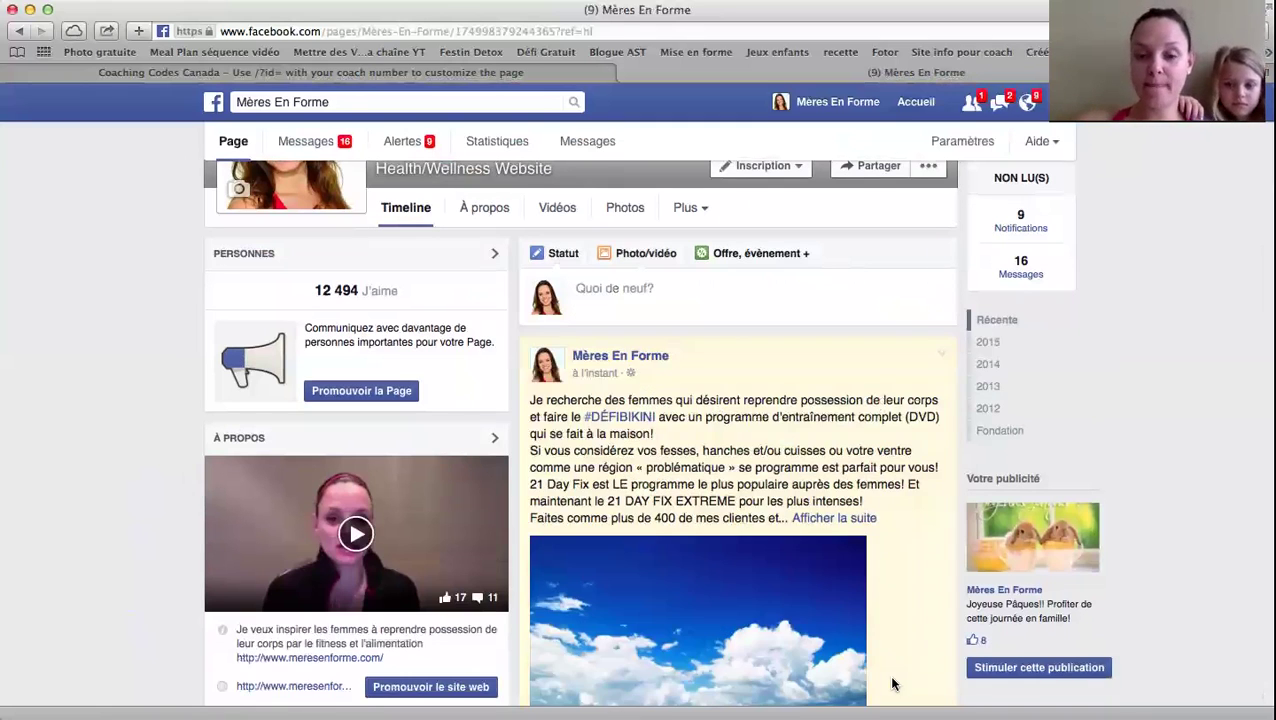
{"action": "scroll", "coordinate": [893, 684], "scroll_direction": "down", "scroll_amount": 5}
{"action": "scroll", "coordinate": [893, 684], "scroll_direction": "up", "scroll_amount": 2}
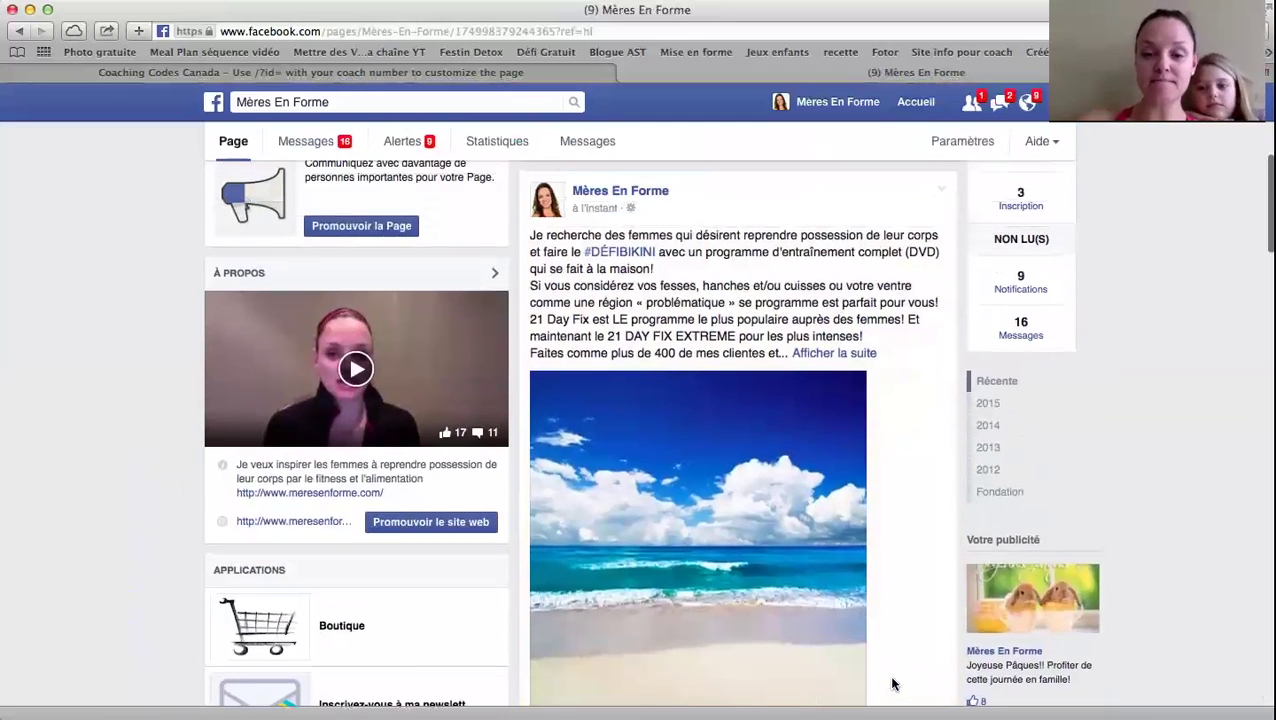
{"action": "scroll", "coordinate": [885, 563], "scroll_direction": "up", "scroll_amount": 2}
{"action": "scroll", "coordinate": [889, 572], "scroll_direction": "down", "scroll_amount": 1}
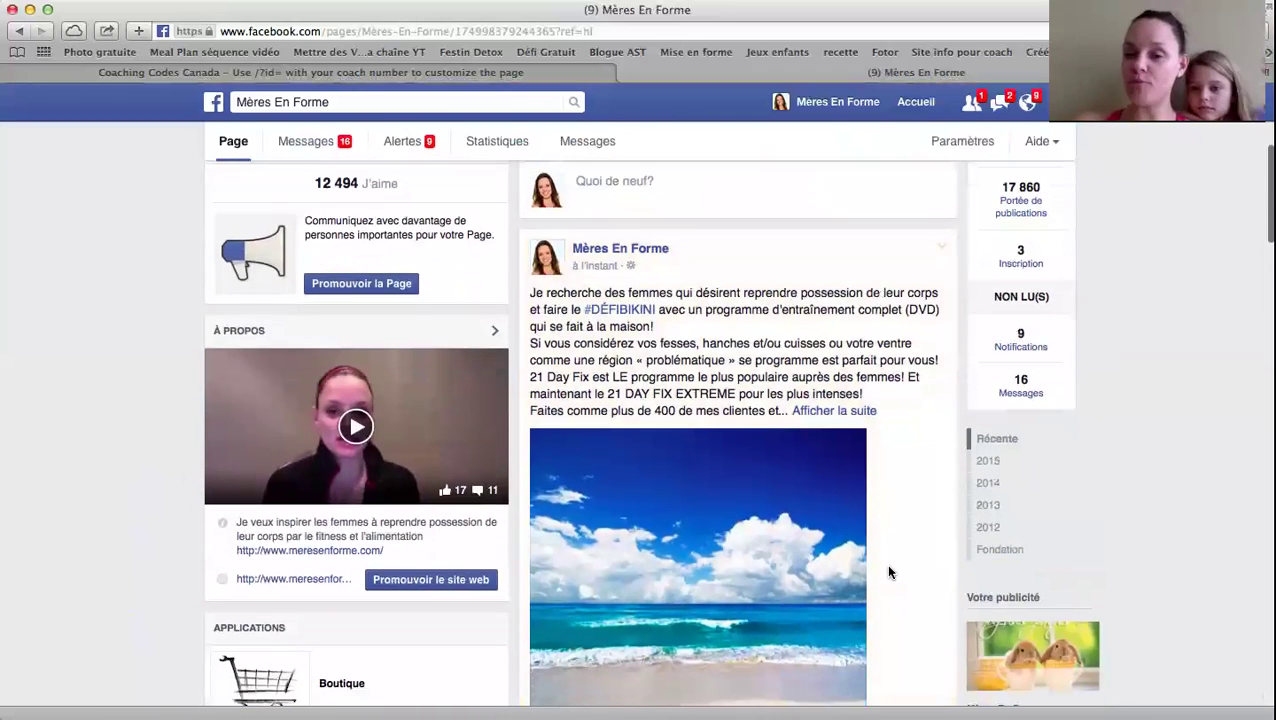
{"action": "left_click", "coordinate": [940, 250]}
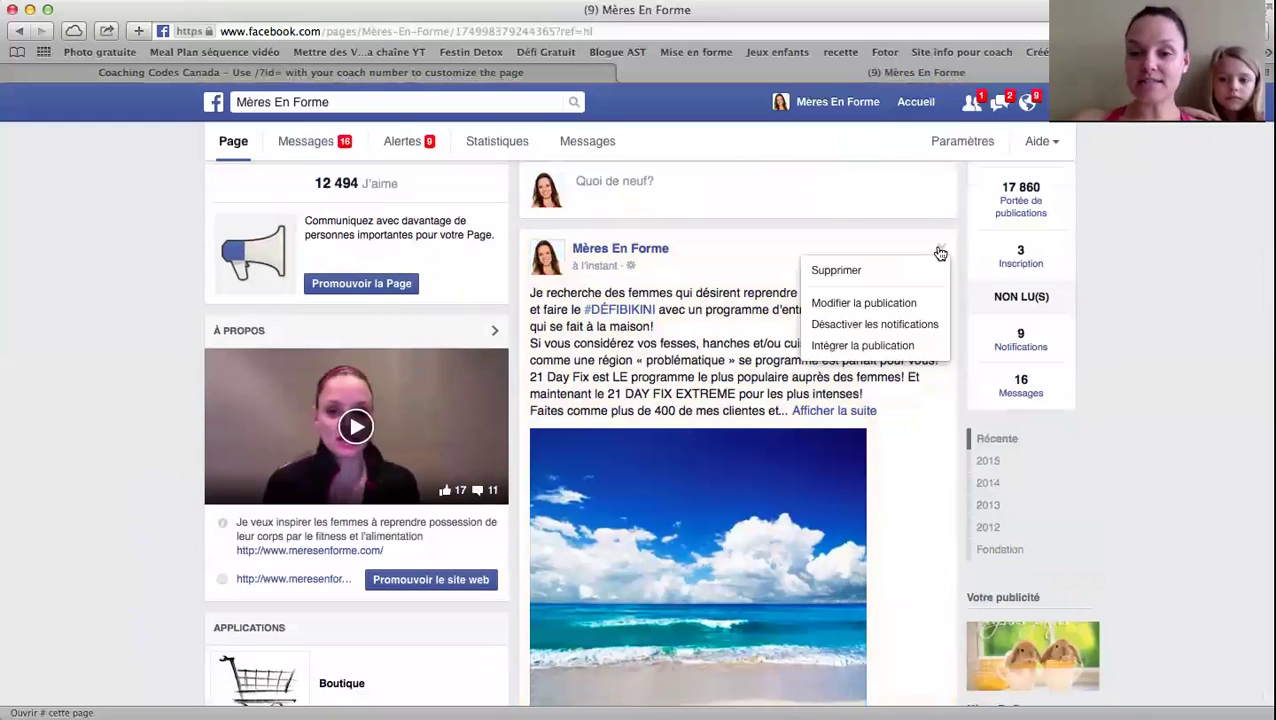
{"action": "left_click", "coordinate": [1127, 485]}
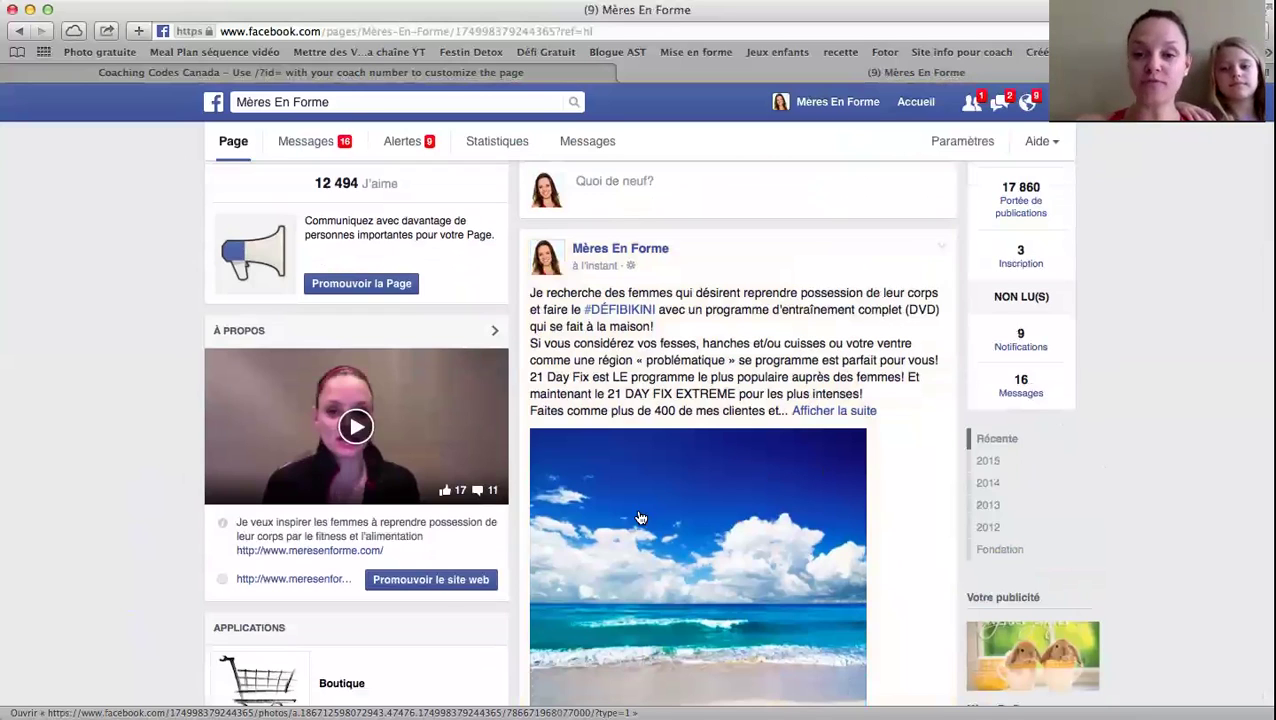
{"action": "scroll", "coordinate": [730, 415], "scroll_direction": "down", "scroll_amount": 2}
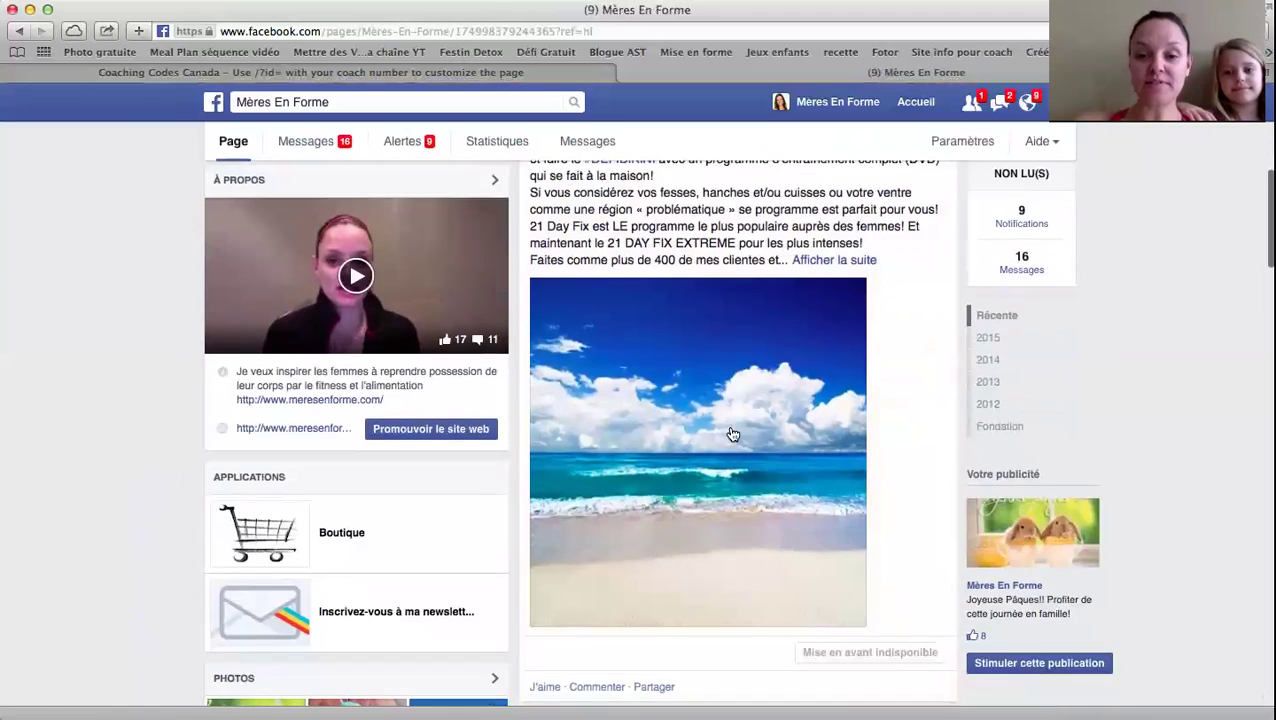
{"action": "scroll", "coordinate": [730, 425], "scroll_direction": "up", "scroll_amount": 5}
{"action": "scroll", "coordinate": [733, 434], "scroll_direction": "up", "scroll_amount": 2}
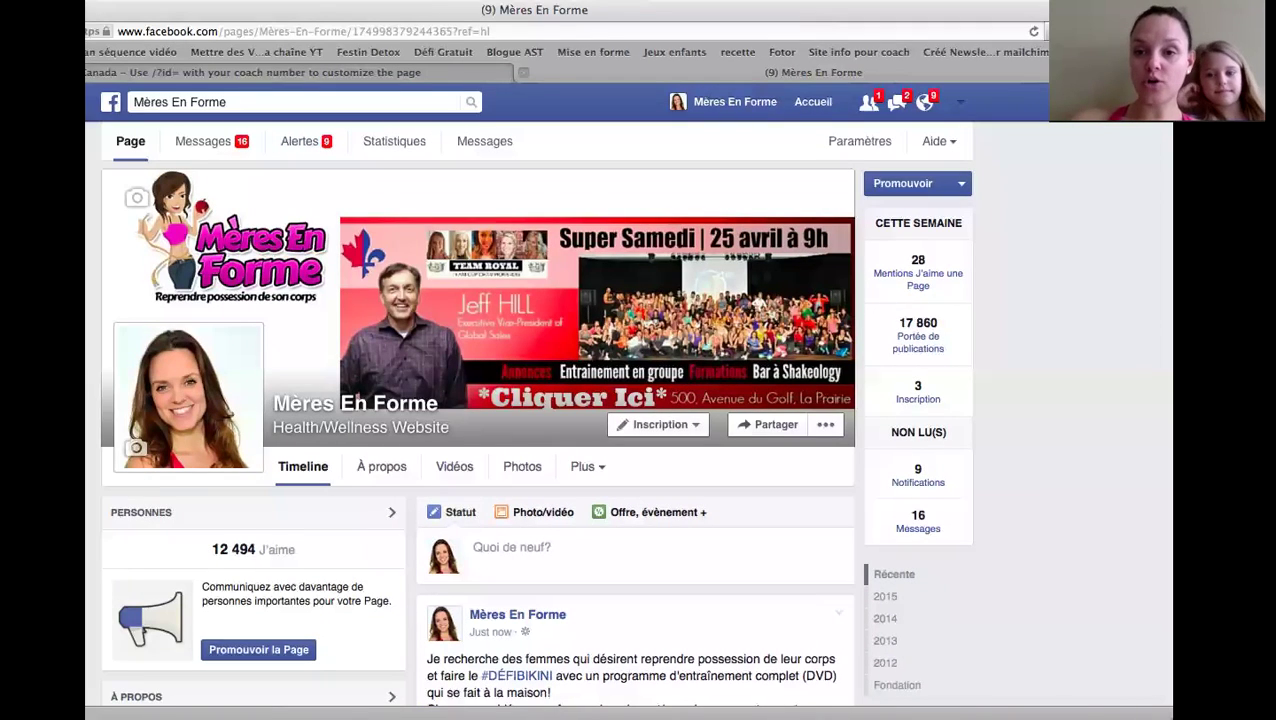
Reload the page and pin the new #DÉFIBIKINI post to the top of the timeline.
{"action": "left_click", "coordinate": [1033, 32]}
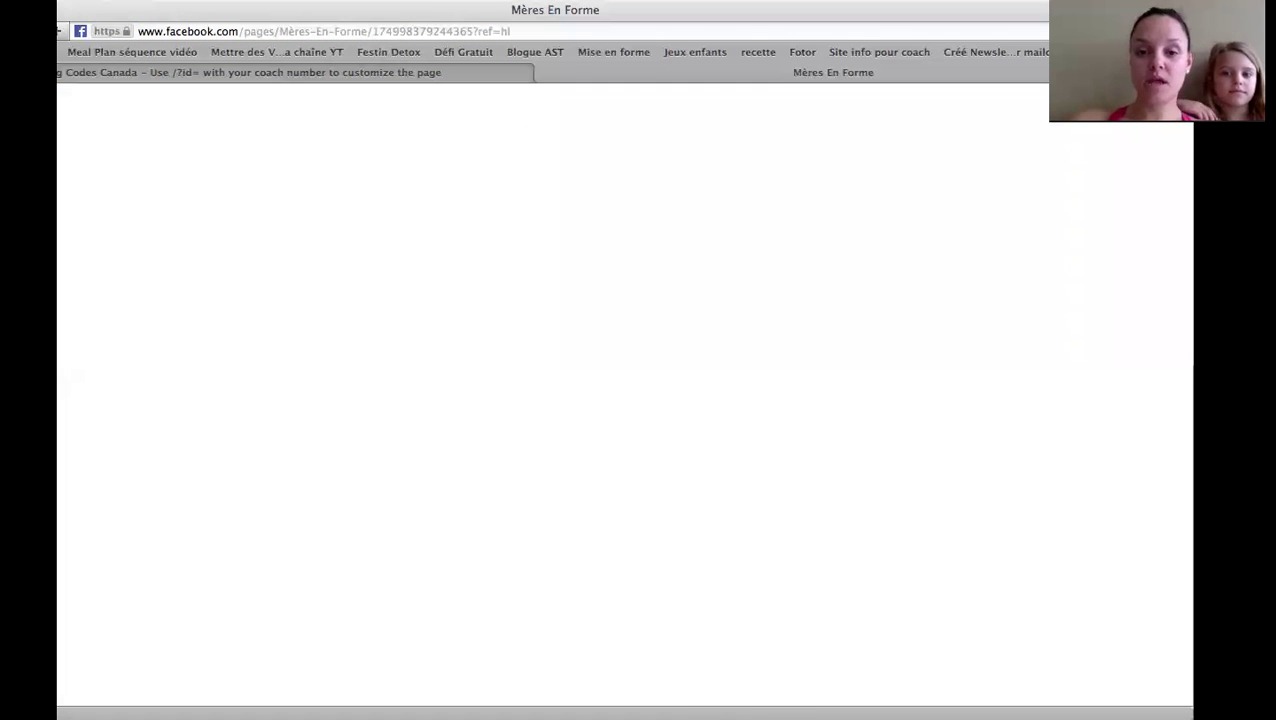
{"action": "scroll", "coordinate": [867, 592], "scroll_direction": "down", "scroll_amount": 4}
{"action": "scroll", "coordinate": [867, 592], "scroll_direction": "down", "scroll_amount": 10}
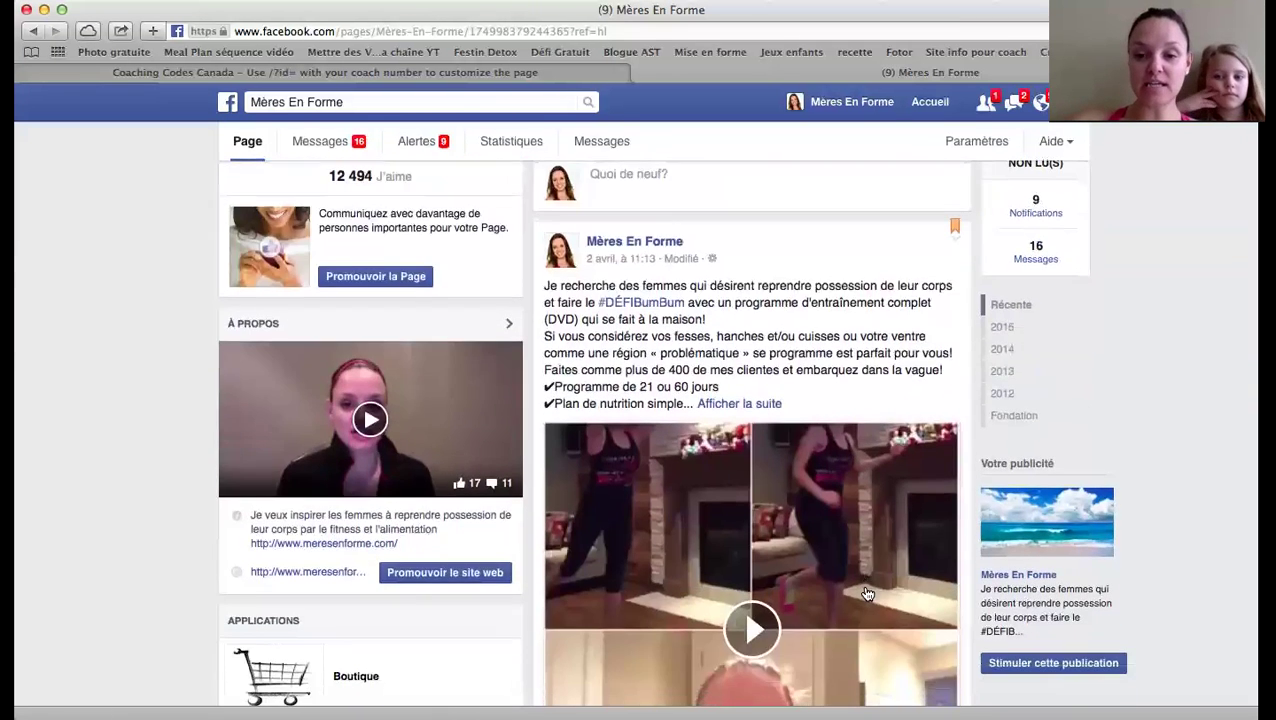
{"action": "scroll", "coordinate": [867, 592], "scroll_direction": "down", "scroll_amount": 5}
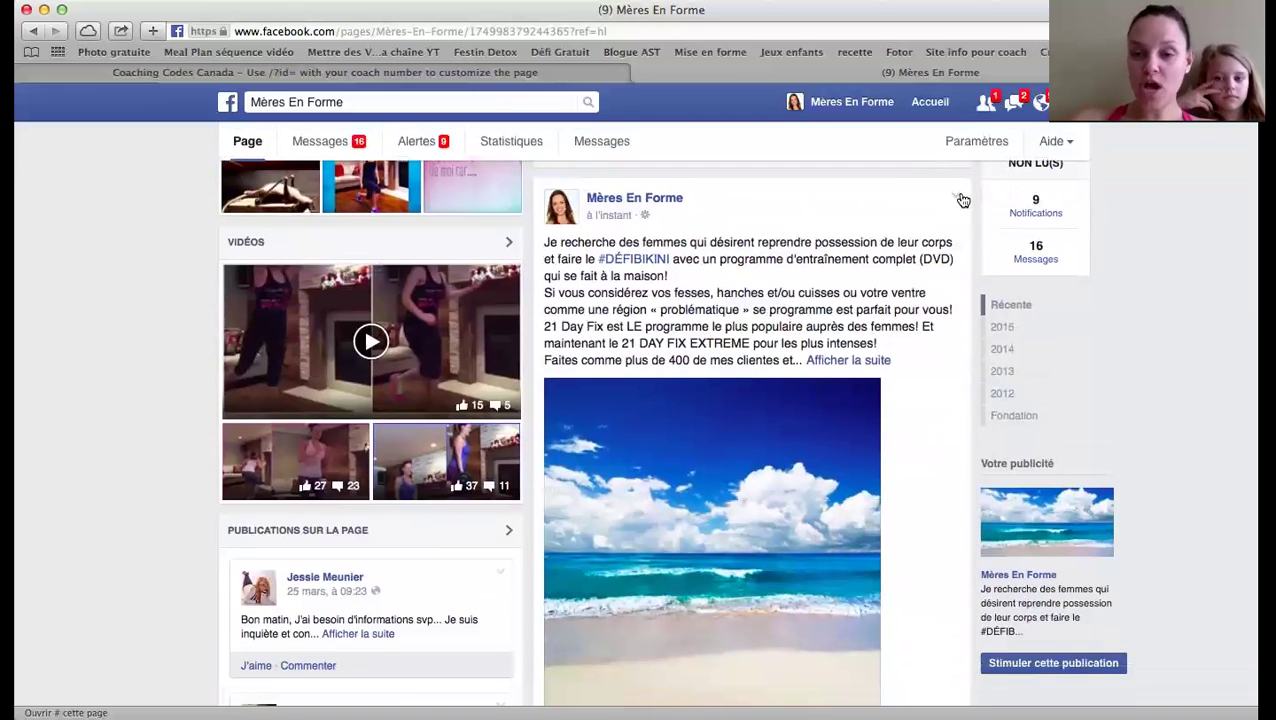
{"action": "left_click", "coordinate": [959, 197]}
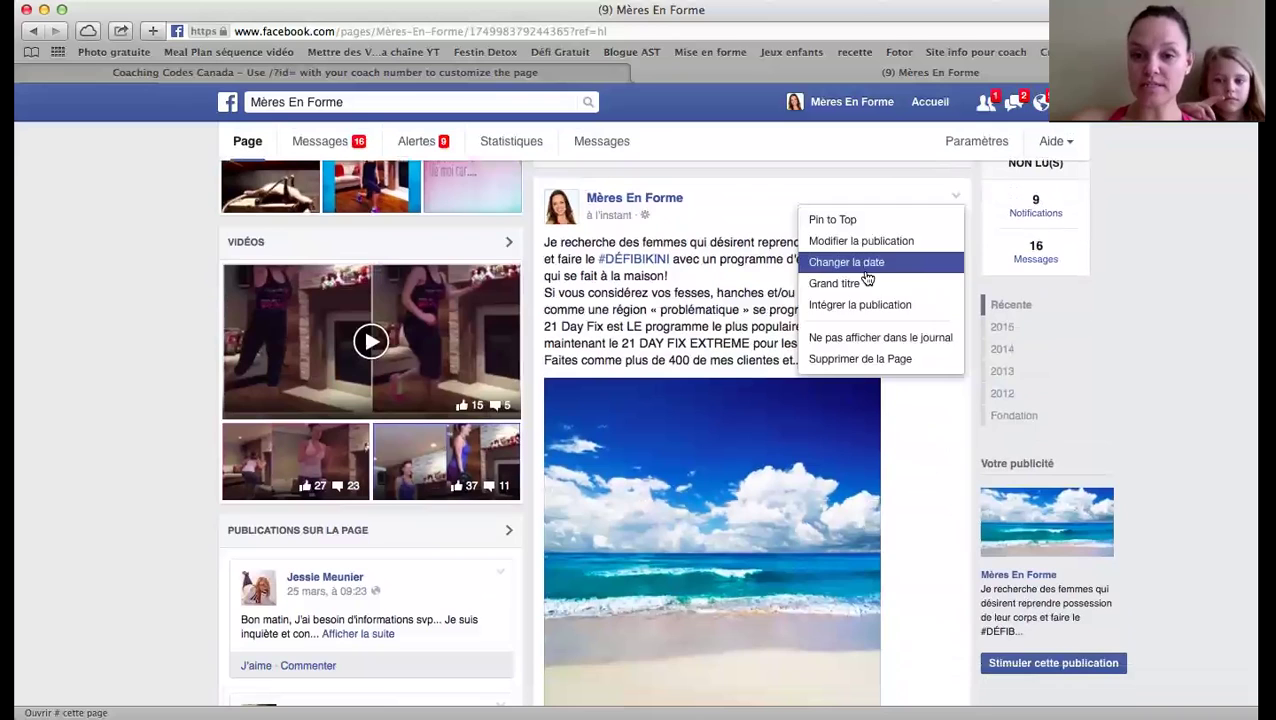
{"action": "left_click", "coordinate": [843, 221]}
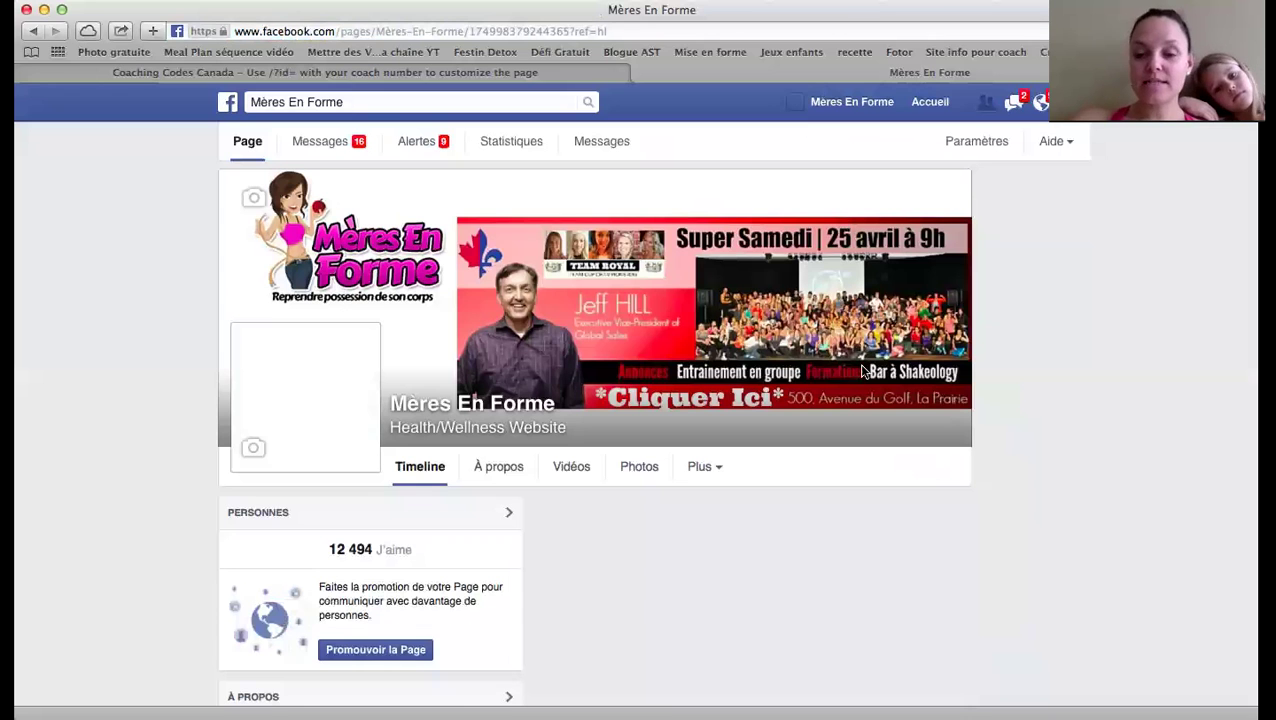
Open the boost settings for the pinned #DÉFIBIKINI post.
{"action": "scroll", "coordinate": [1094, 439], "scroll_direction": "down", "scroll_amount": 3}
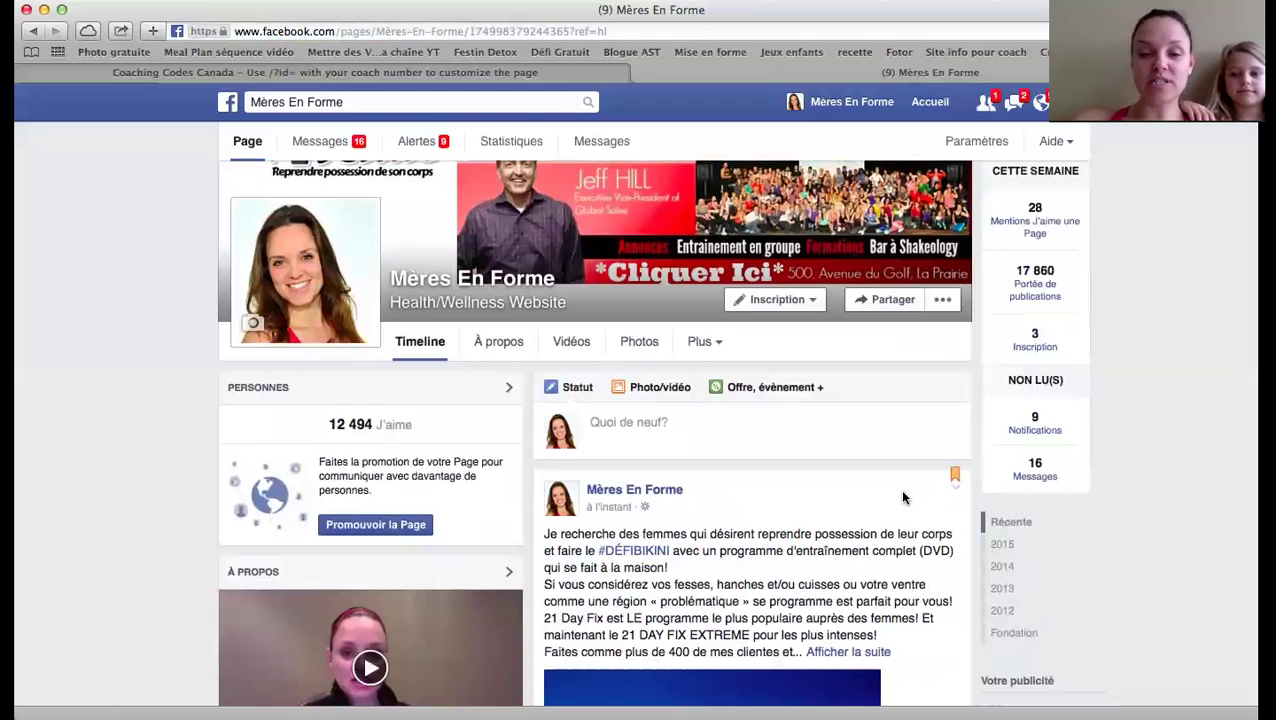
{"action": "scroll", "coordinate": [905, 495], "scroll_direction": "down", "scroll_amount": 2}
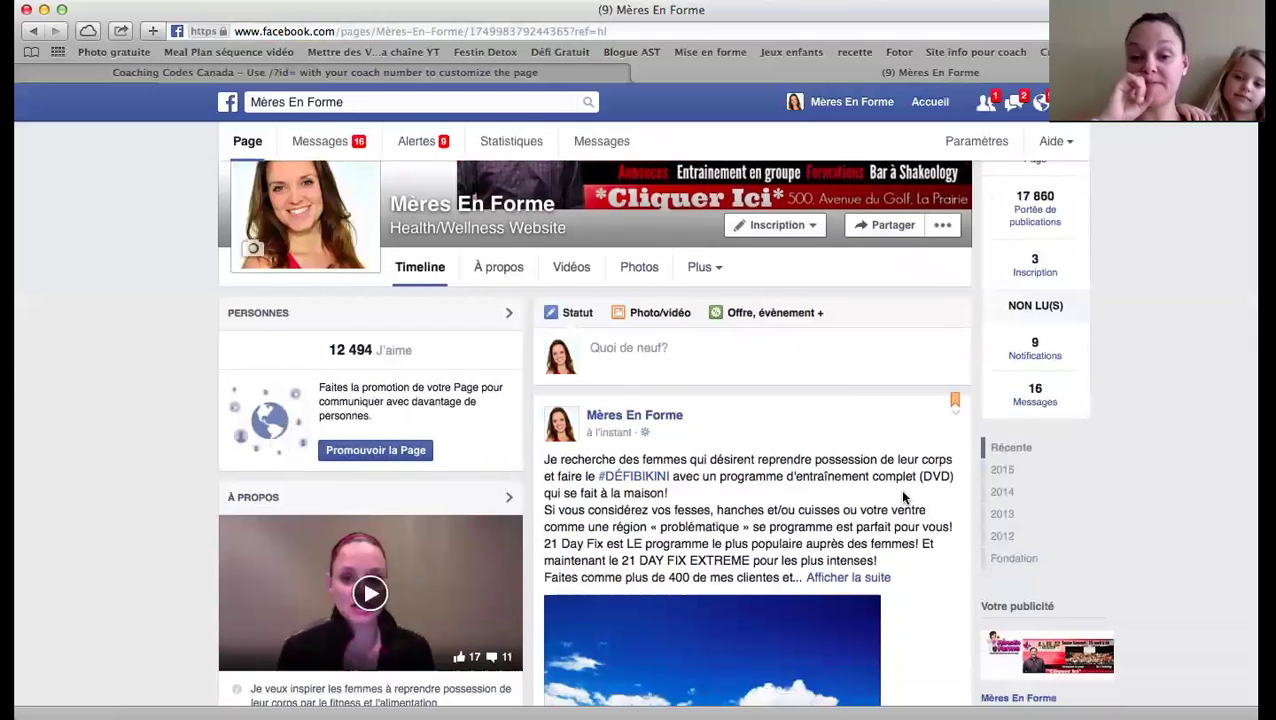
{"action": "scroll", "coordinate": [903, 497], "scroll_direction": "down", "scroll_amount": 2}
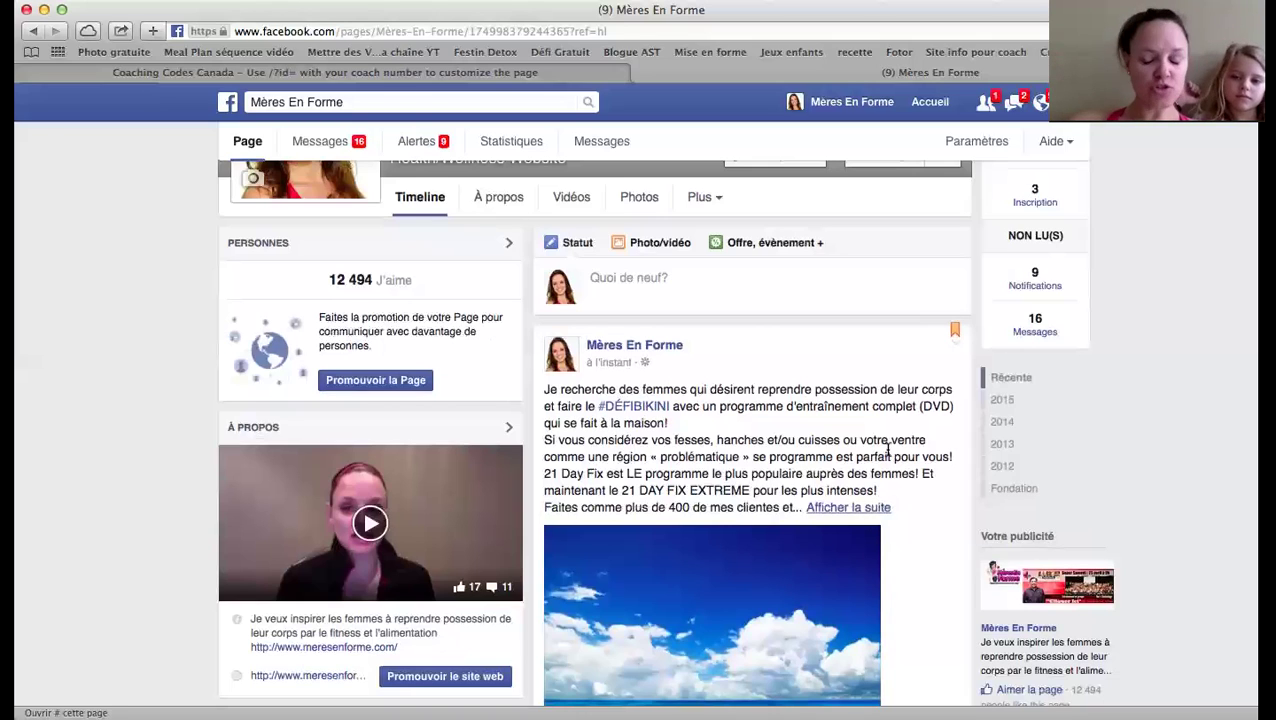
{"action": "scroll", "coordinate": [790, 380], "scroll_direction": "down", "scroll_amount": 3}
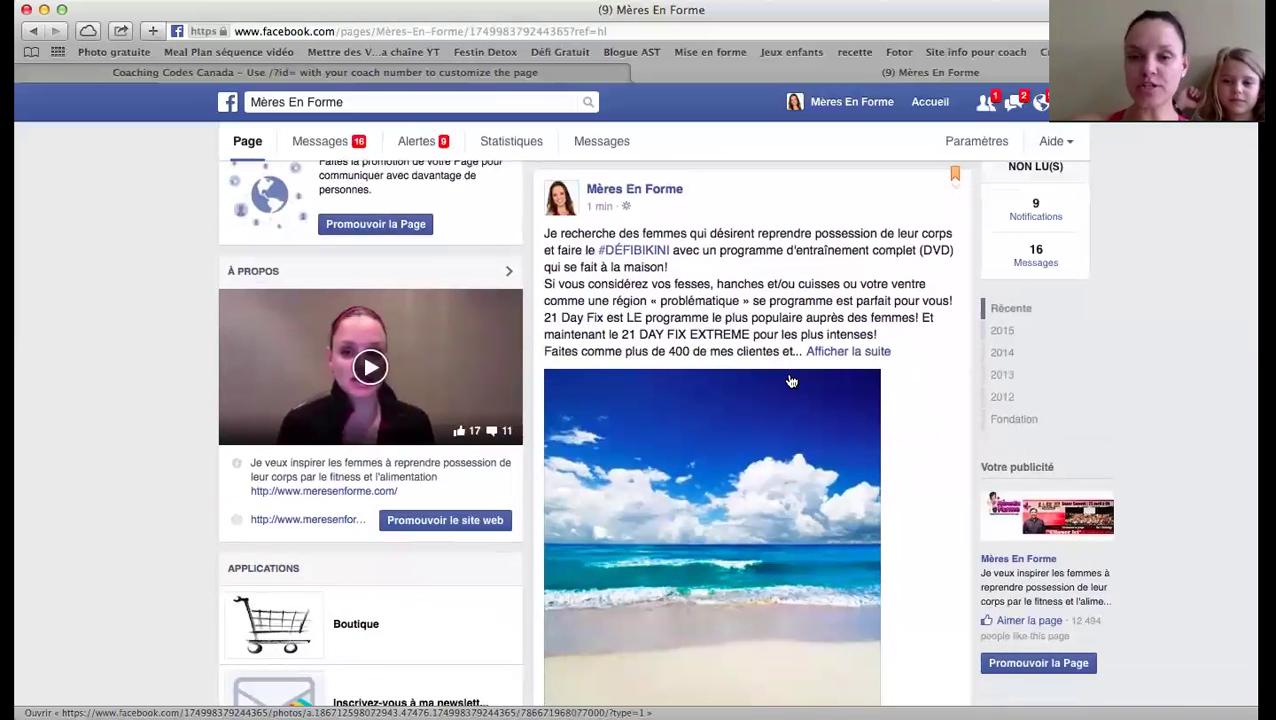
{"action": "scroll", "coordinate": [790, 381], "scroll_direction": "down", "scroll_amount": 4}
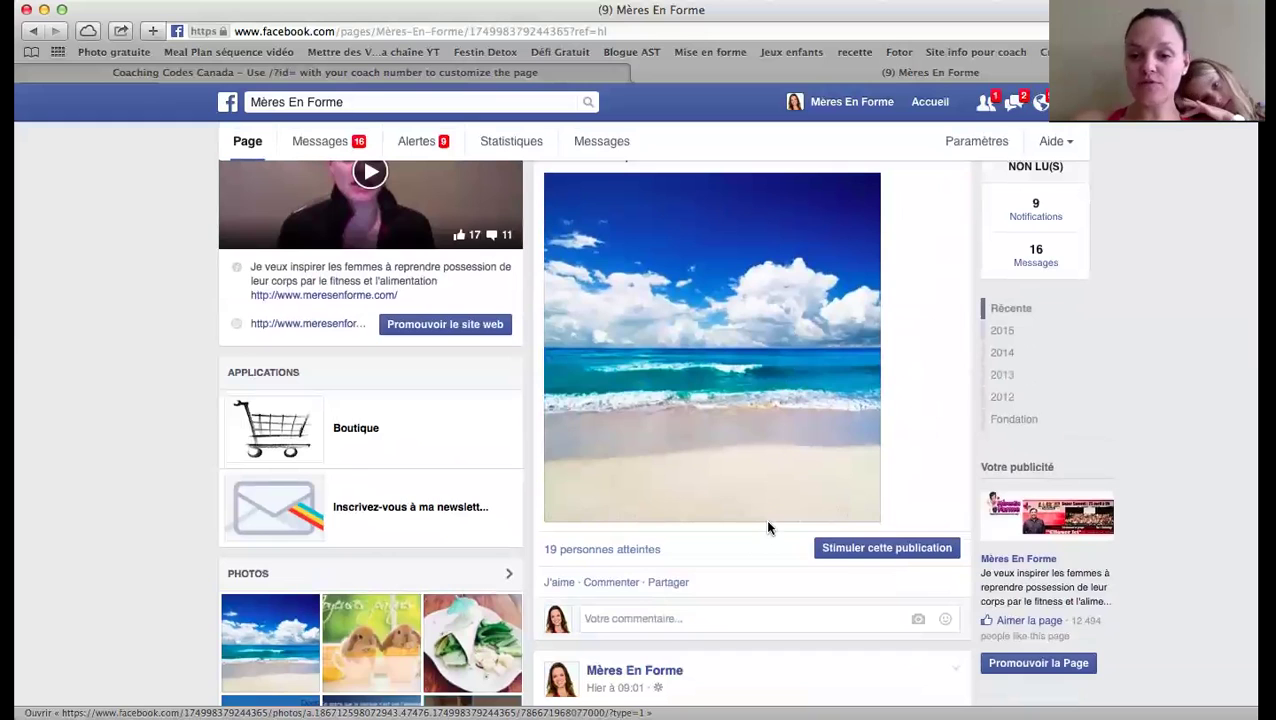
{"action": "left_click", "coordinate": [899, 558]}
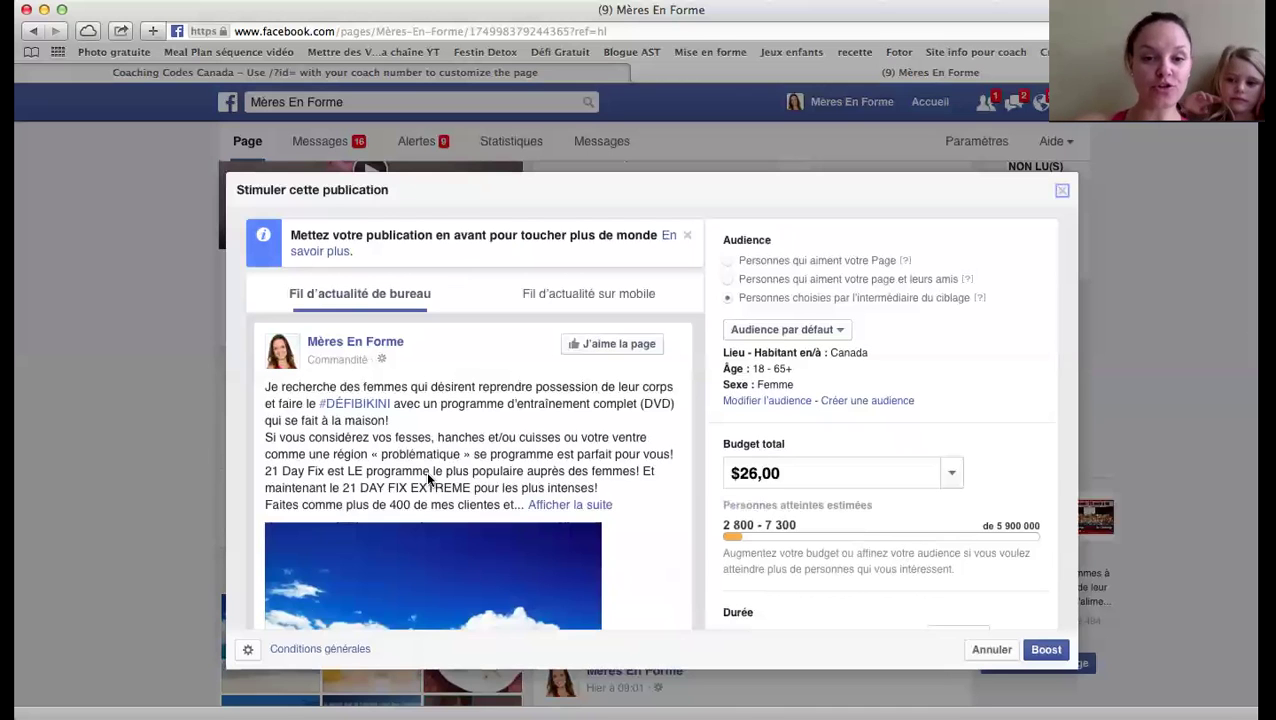
Start creating a new targeting audience for the boost and name it Promo bikini.
{"action": "scroll", "coordinate": [427, 468], "scroll_direction": "down", "scroll_amount": 3}
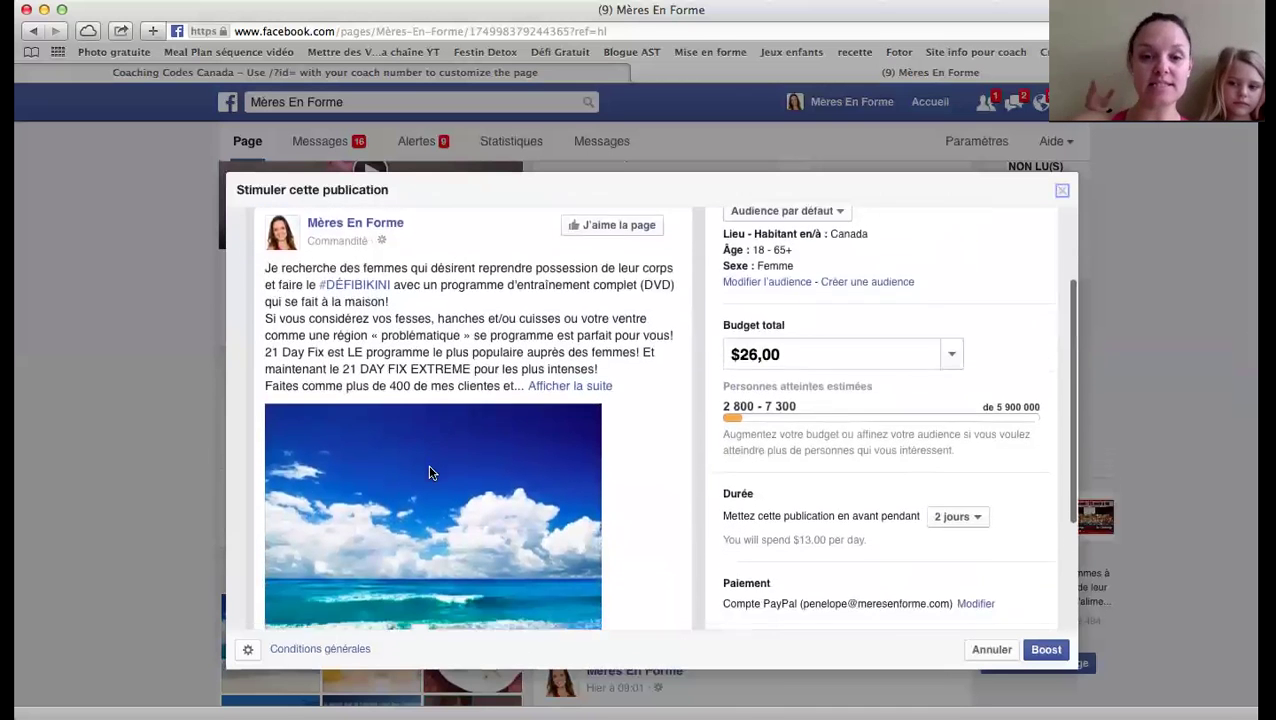
{"action": "scroll", "coordinate": [428, 470], "scroll_direction": "up", "scroll_amount": 3}
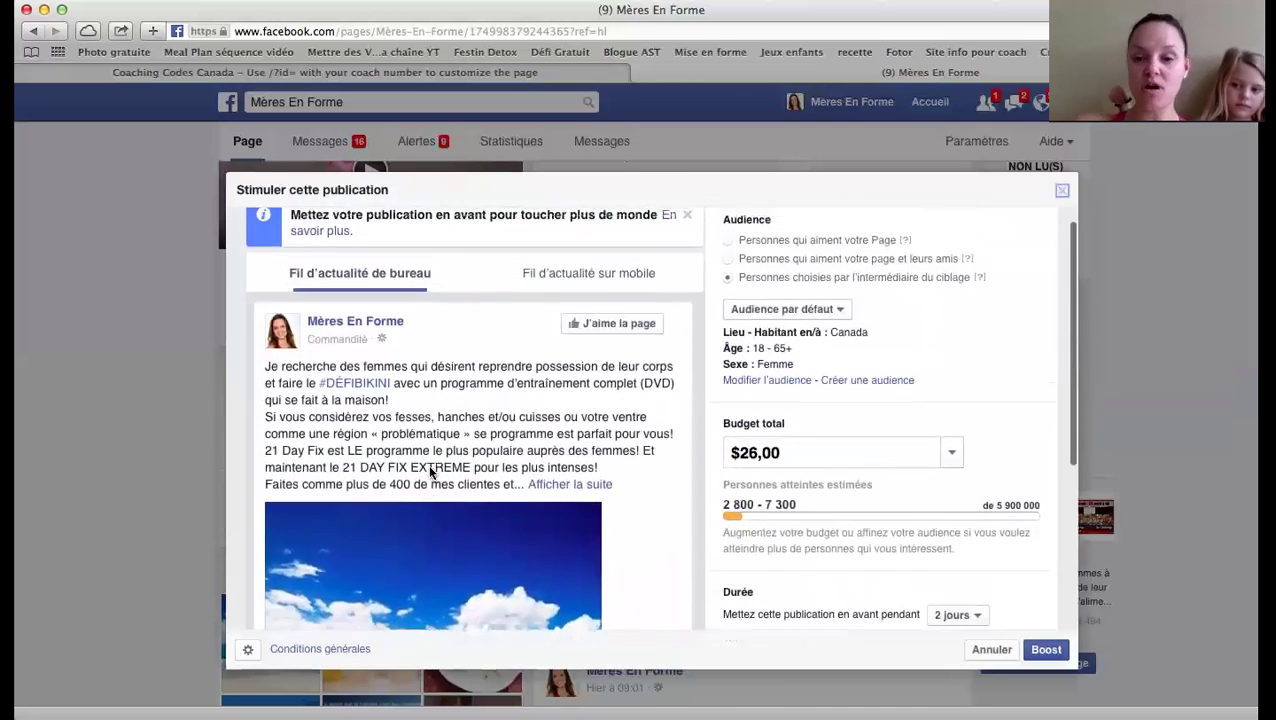
{"action": "scroll", "coordinate": [430, 472], "scroll_direction": "up", "scroll_amount": 1}
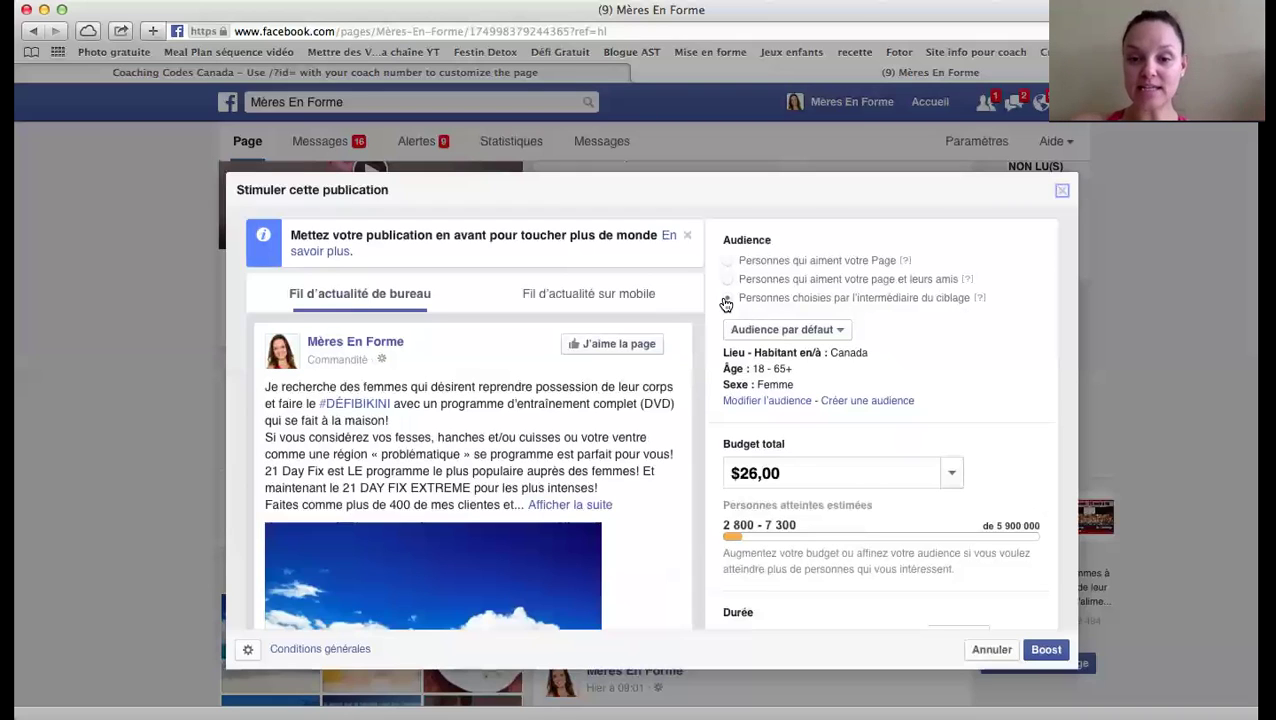
{"action": "left_click", "coordinate": [846, 331]}
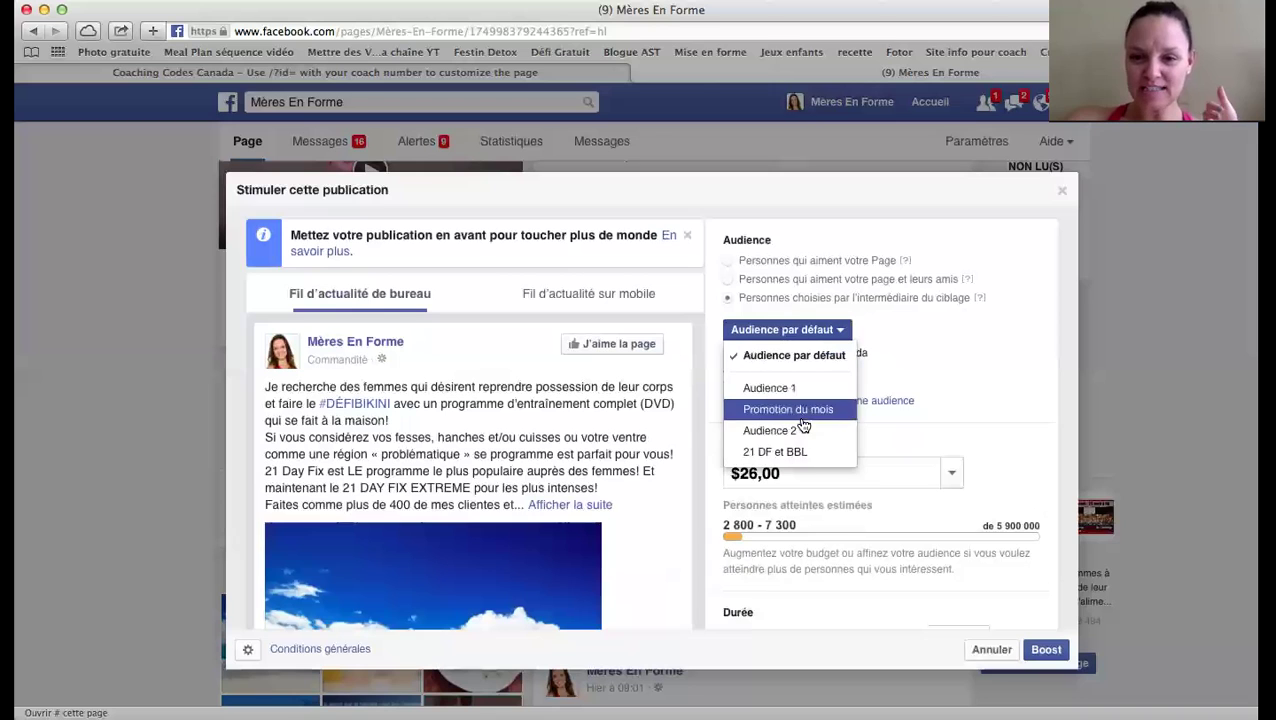
{"action": "left_click", "coordinate": [961, 379]}
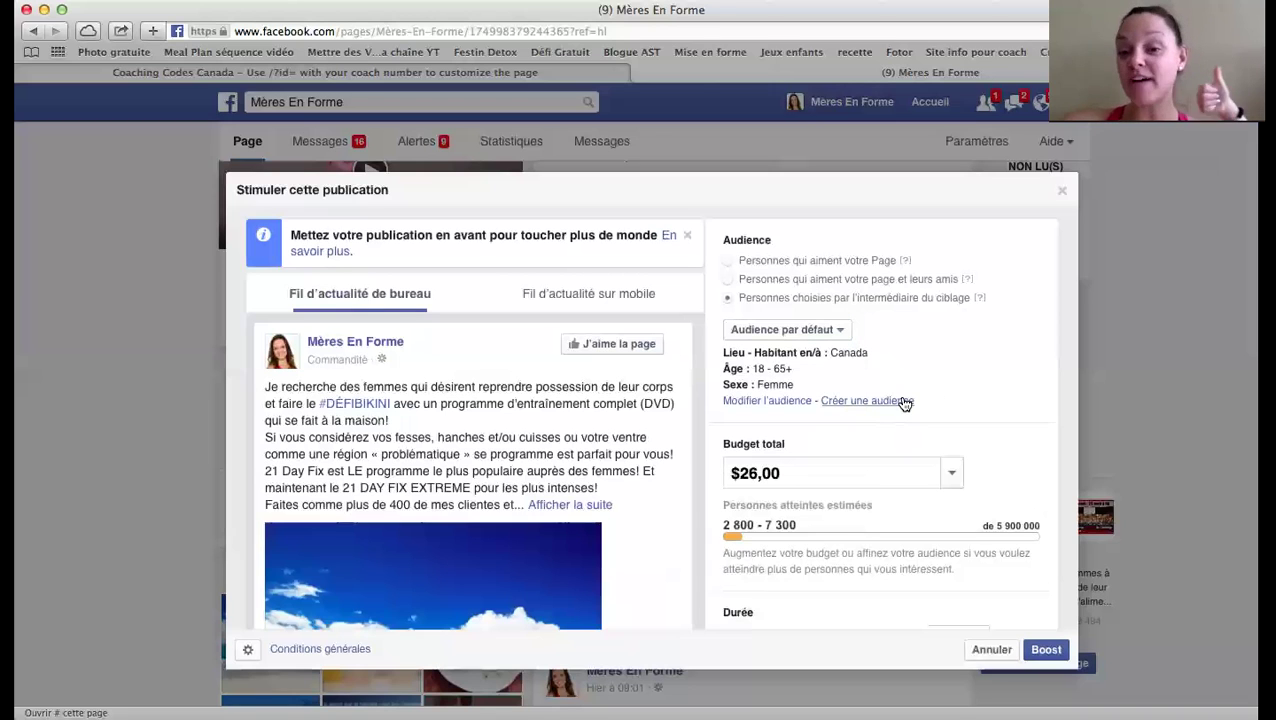
{"action": "left_click", "coordinate": [868, 401]}
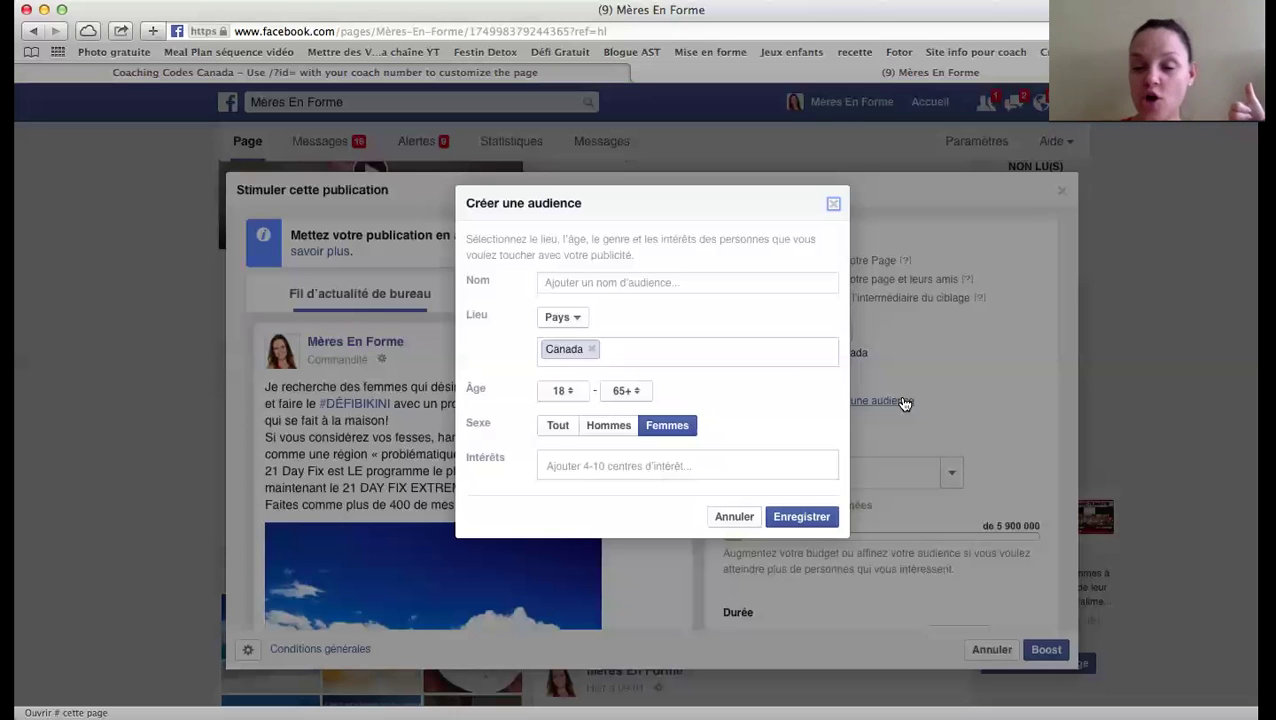
{"action": "left_click", "coordinate": [725, 281]}
{"action": "type", "text": "Promo biki"}
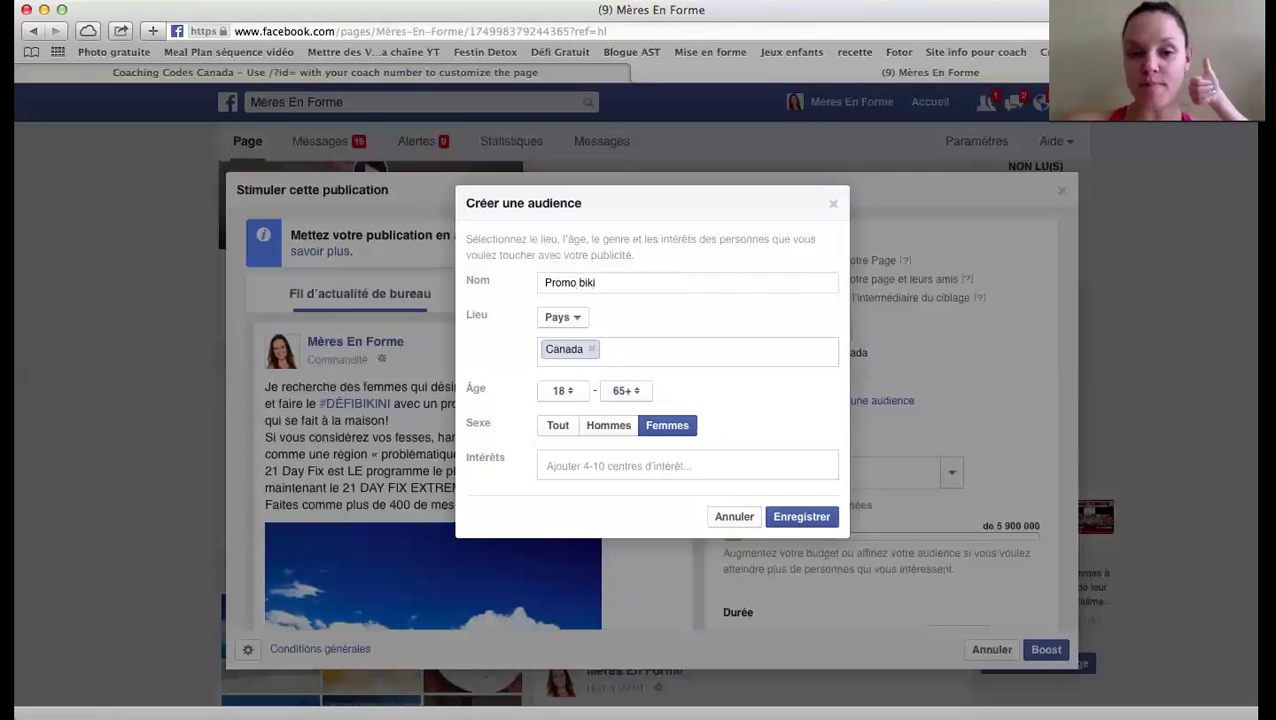
{"action": "type", "text": "ni"}
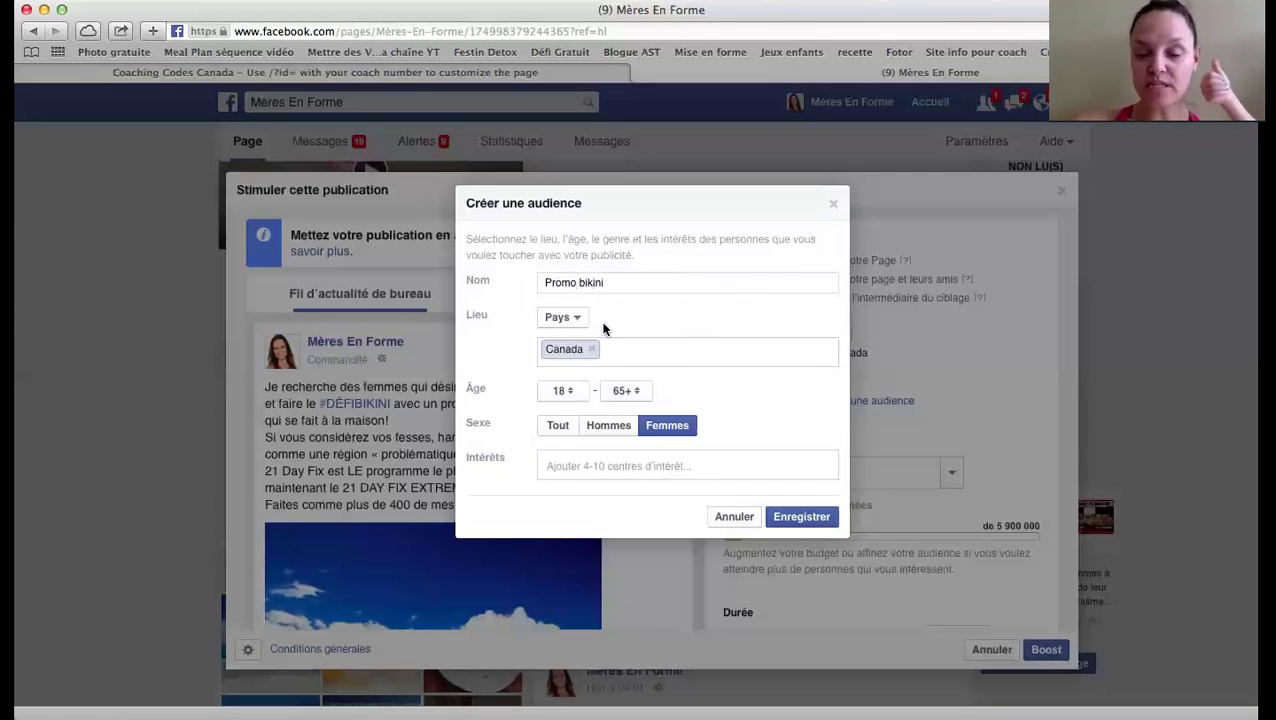
Keep Pays as the audience's location type and set its age range to 18 - 45.
{"action": "left_click", "coordinate": [583, 318]}
{"action": "left_click", "coordinate": [572, 342]}
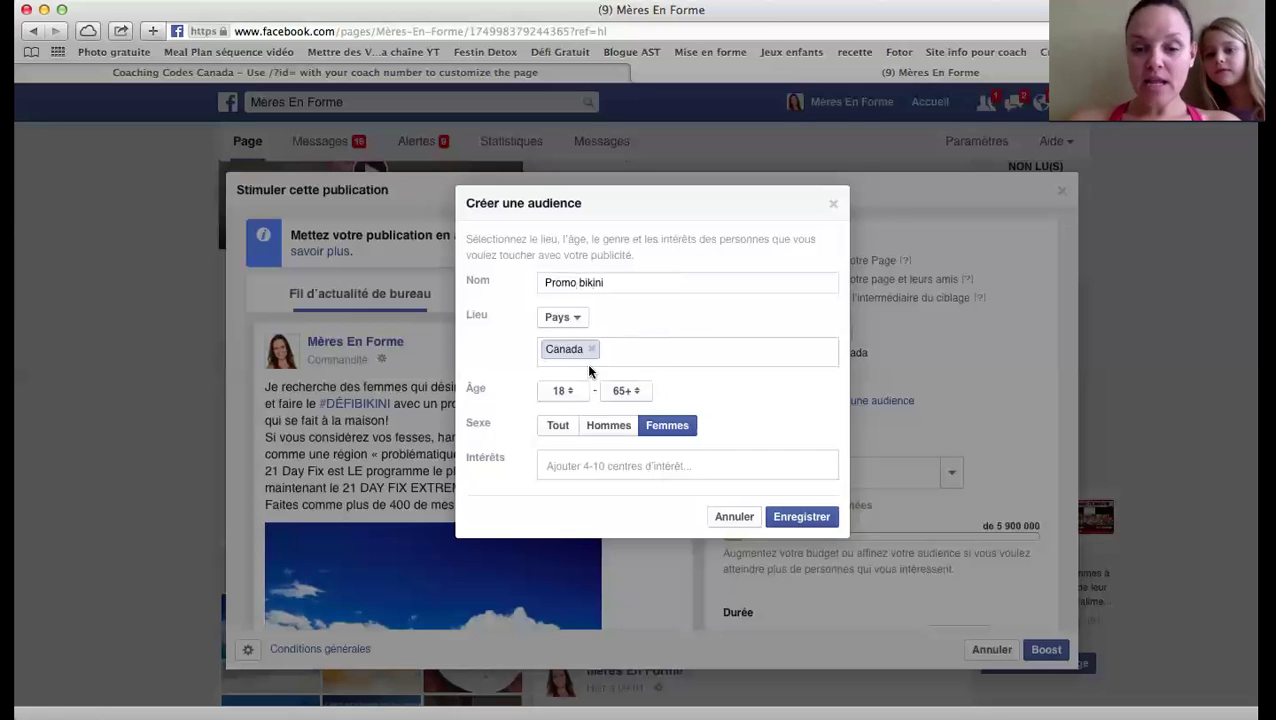
{"action": "left_click", "coordinate": [567, 391]}
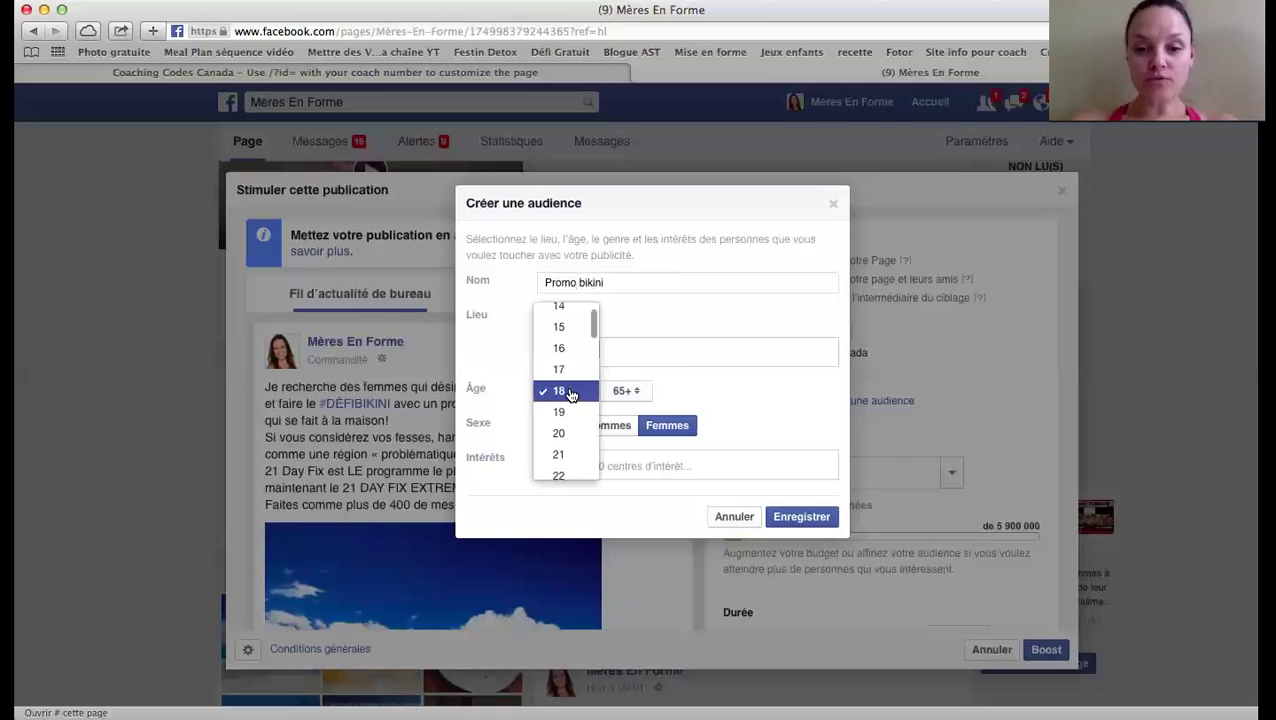
{"action": "left_click", "coordinate": [684, 391]}
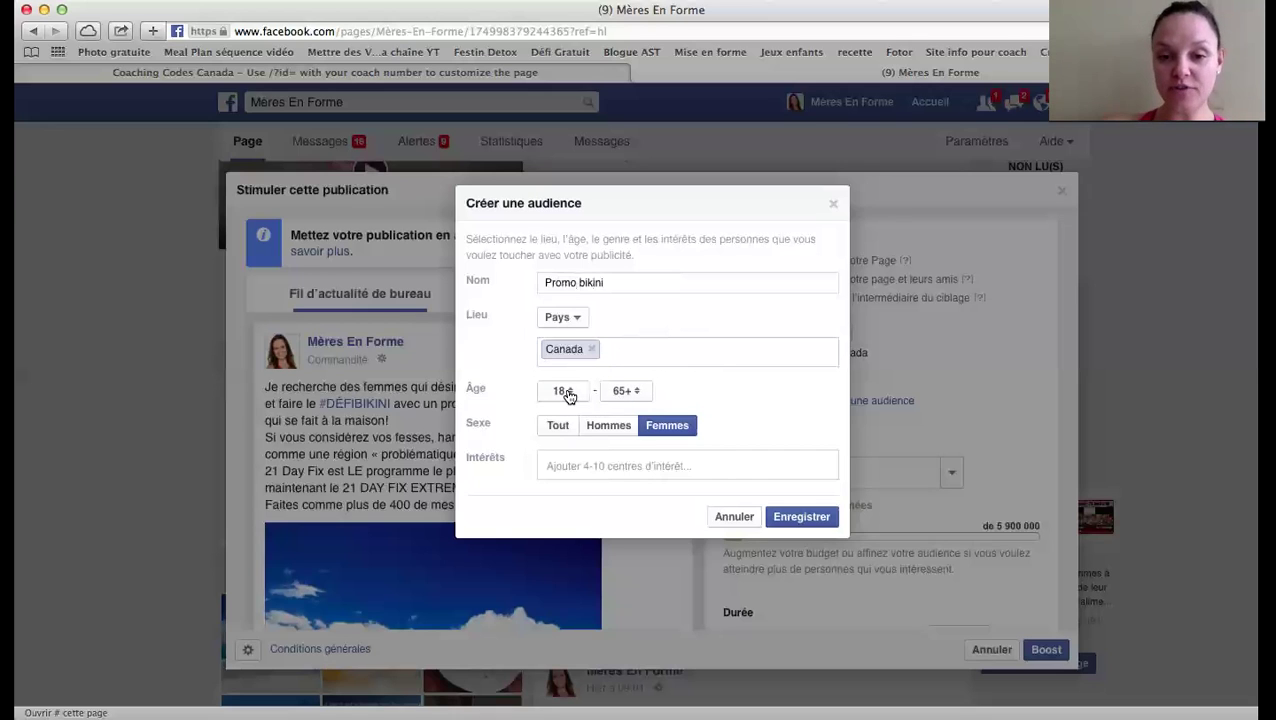
{"action": "left_click", "coordinate": [638, 392]}
{"action": "scroll", "coordinate": [631, 363], "scroll_direction": "up", "scroll_amount": 6}
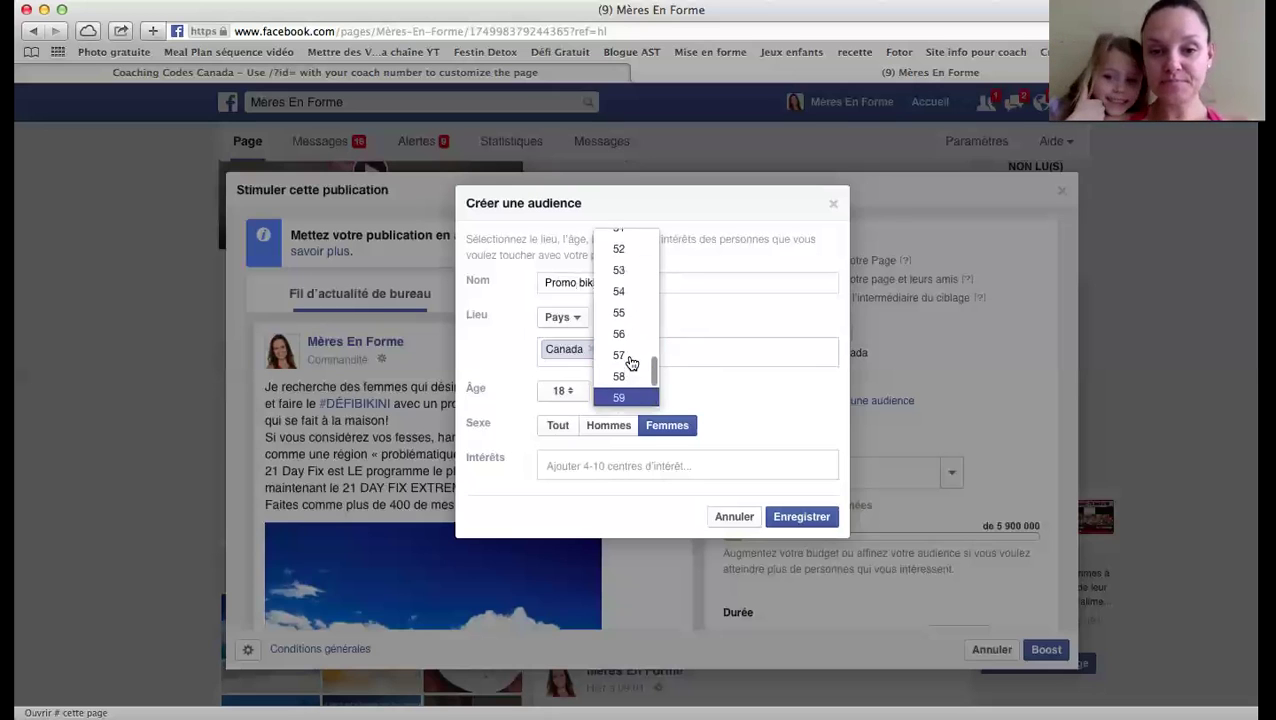
{"action": "scroll", "coordinate": [631, 363], "scroll_direction": "up", "scroll_amount": 2}
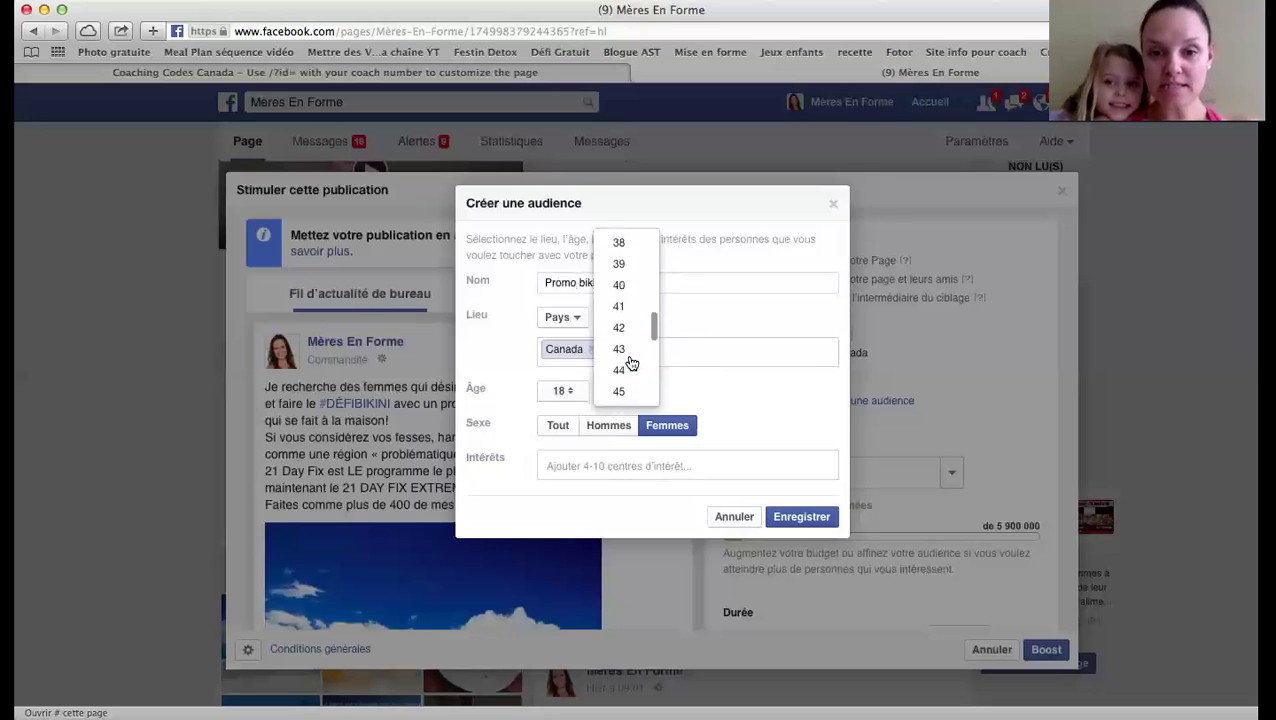
{"action": "left_click", "coordinate": [621, 367]}
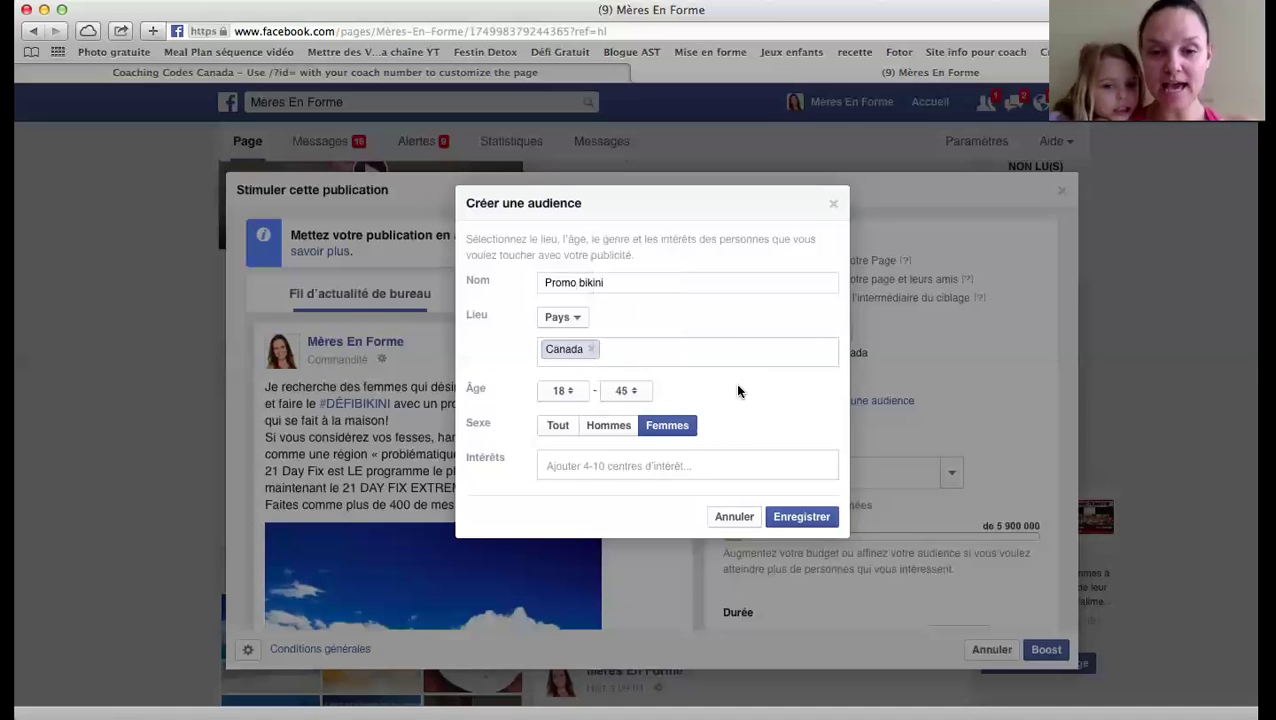
Try to add Perte de poids as the first interest of the audience.
{"action": "left_click", "coordinate": [659, 465]}
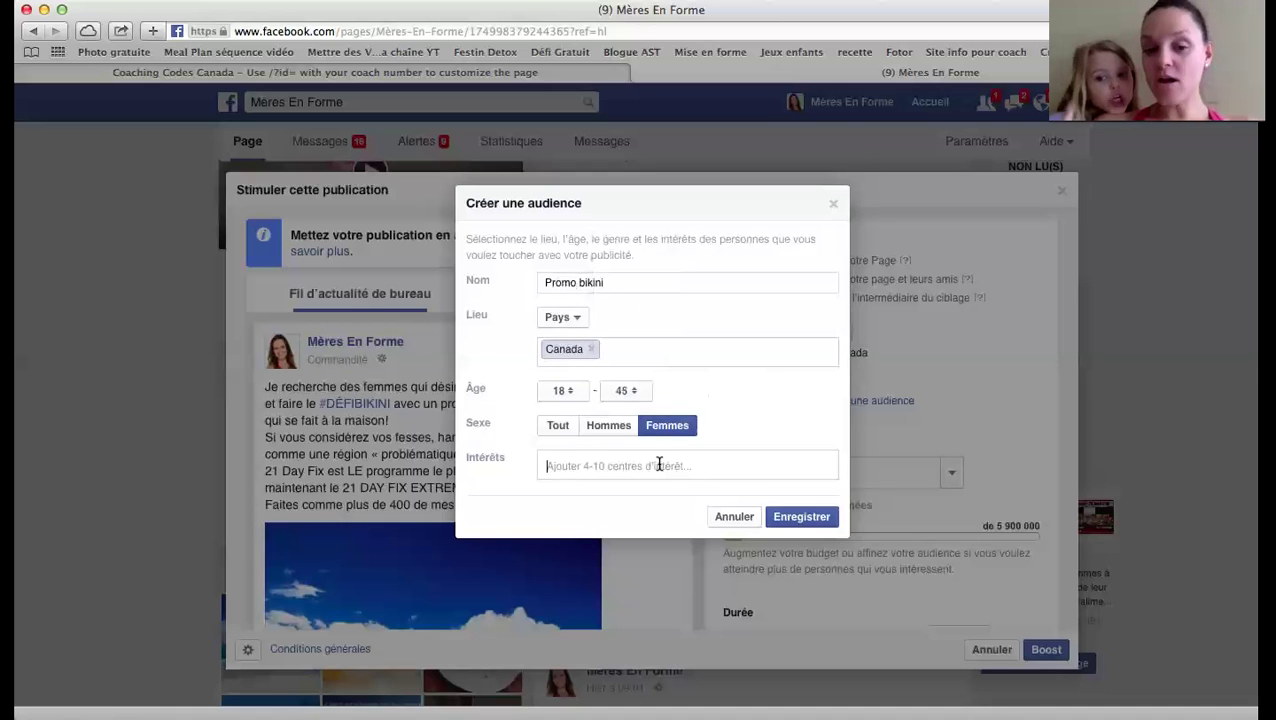
{"action": "type", "text": "Perte de poids"}
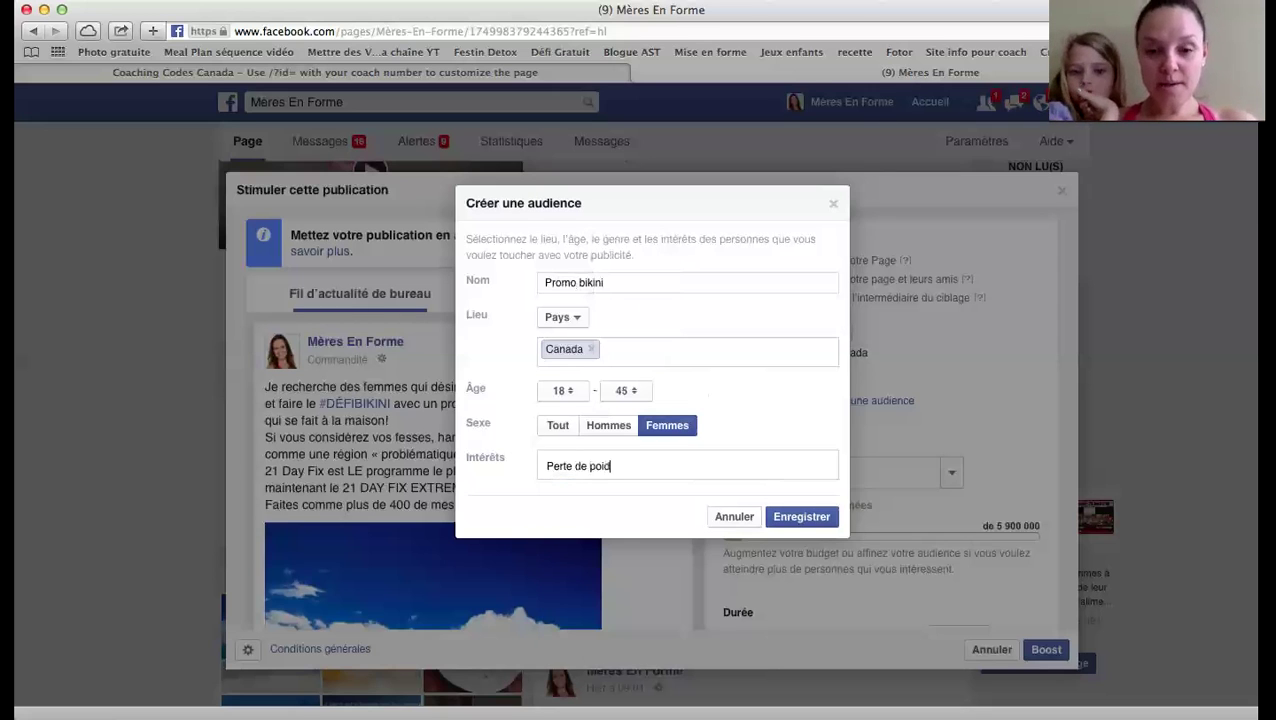
{"action": "key", "text": "BackSpace"}
{"action": "key", "text": "BackSpace"}
{"action": "key", "text": "BackSpace"}
{"action": "key", "text": "BackSpace"}
{"action": "key", "text": "BackSpace"}
{"action": "key", "text": "BackSpace"}
{"action": "key", "text": "BackSpace"}
{"action": "key", "text": "BackSpace"}
{"action": "key", "text": "BackSpace"}
{"action": "key", "text": "BackSpace"}
{"action": "key", "text": "BackSpace"}
{"action": "key", "text": "BackSpace"}
{"action": "key", "text": "BackSpace"}
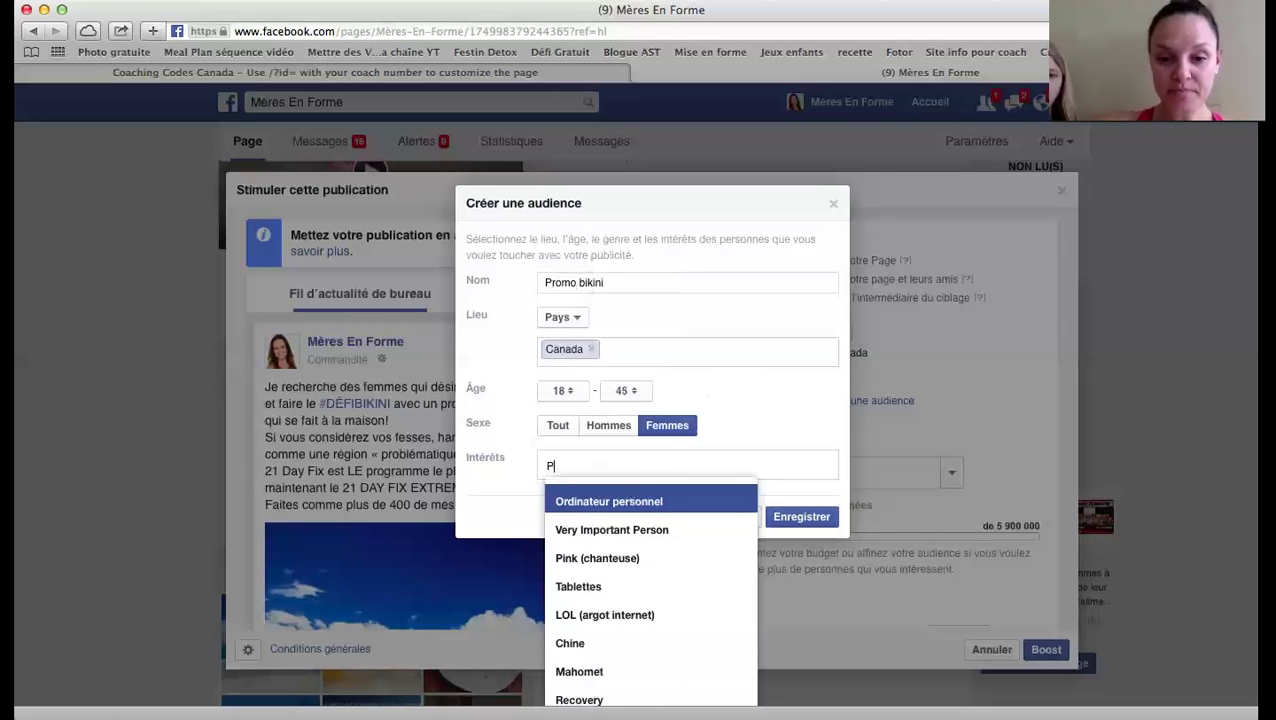
{"action": "key", "text": "BackSpace"}
Add the interests Maman and santé to the Promo bikini audience.
{"action": "type", "text": "Mamar"}
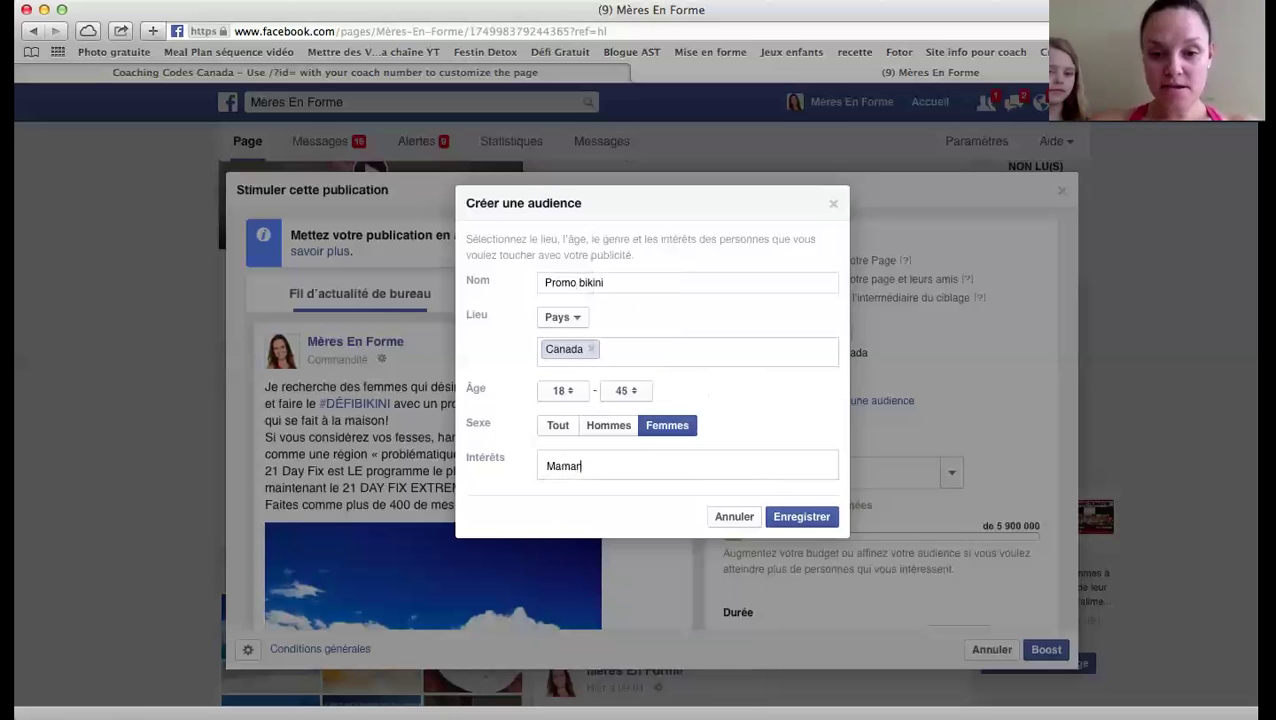
{"action": "key", "text": "BackSpace"}
{"action": "type", "text": "n"}
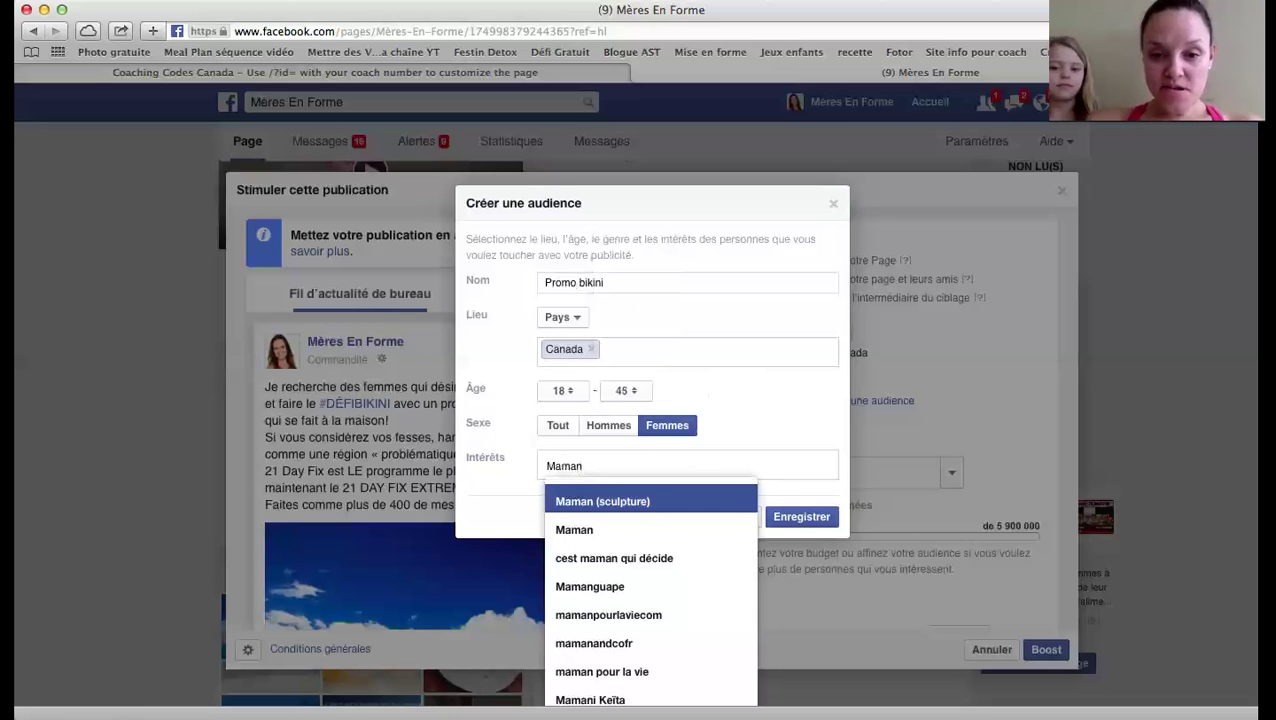
{"action": "left_click", "coordinate": [584, 525]}
{"action": "type", "text": "santé"}
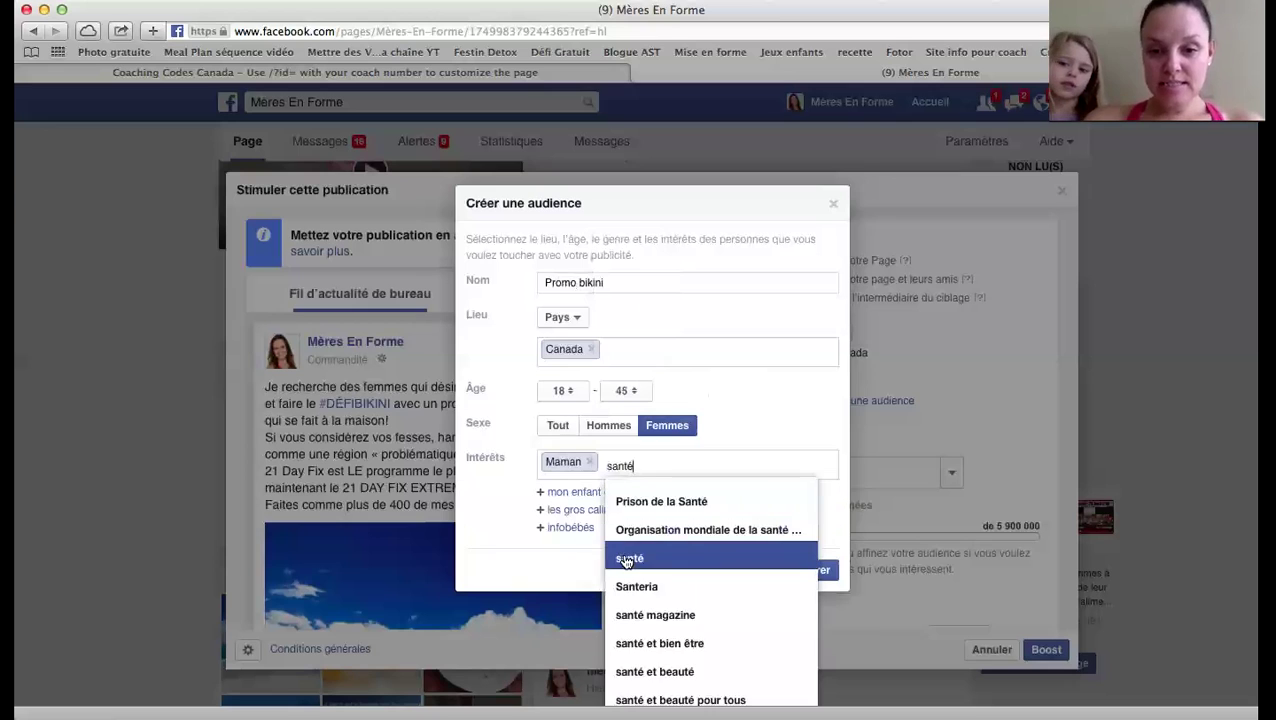
{"action": "left_click", "coordinate": [626, 559]}
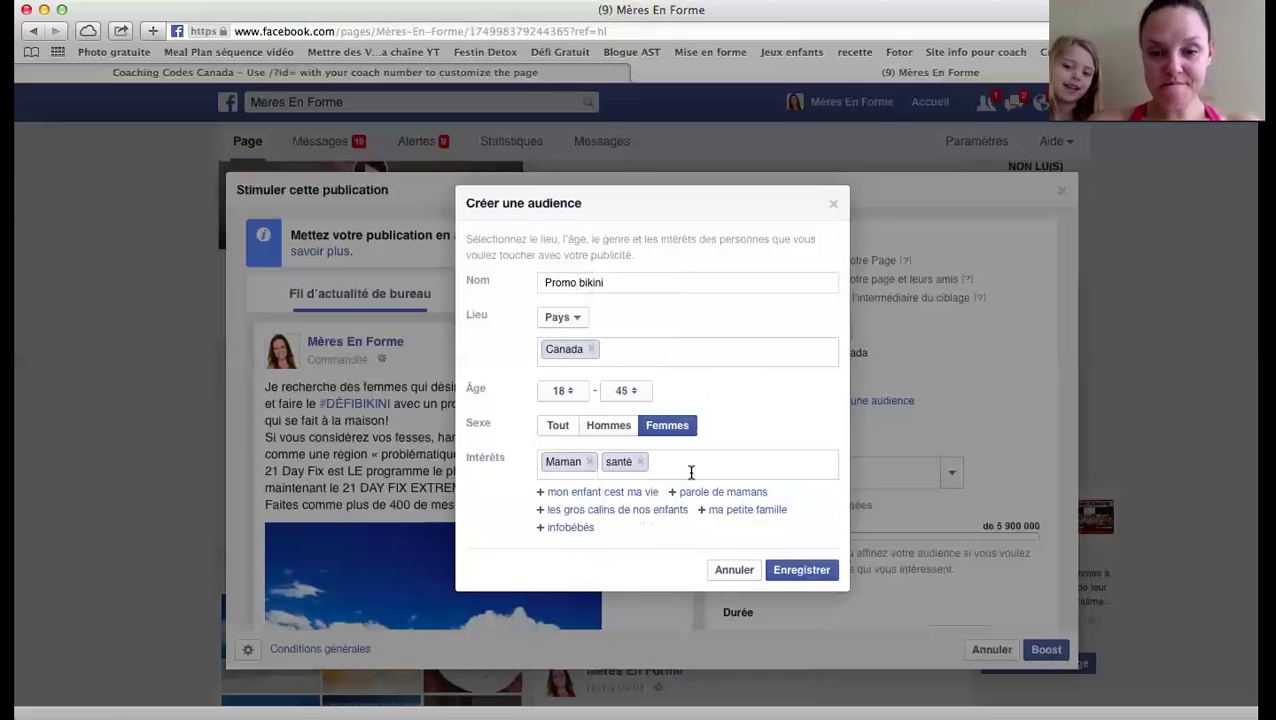
Add the interests entrainement physique and Yoga to the Promo bikini audience.
{"action": "type", "text": "entraç"}
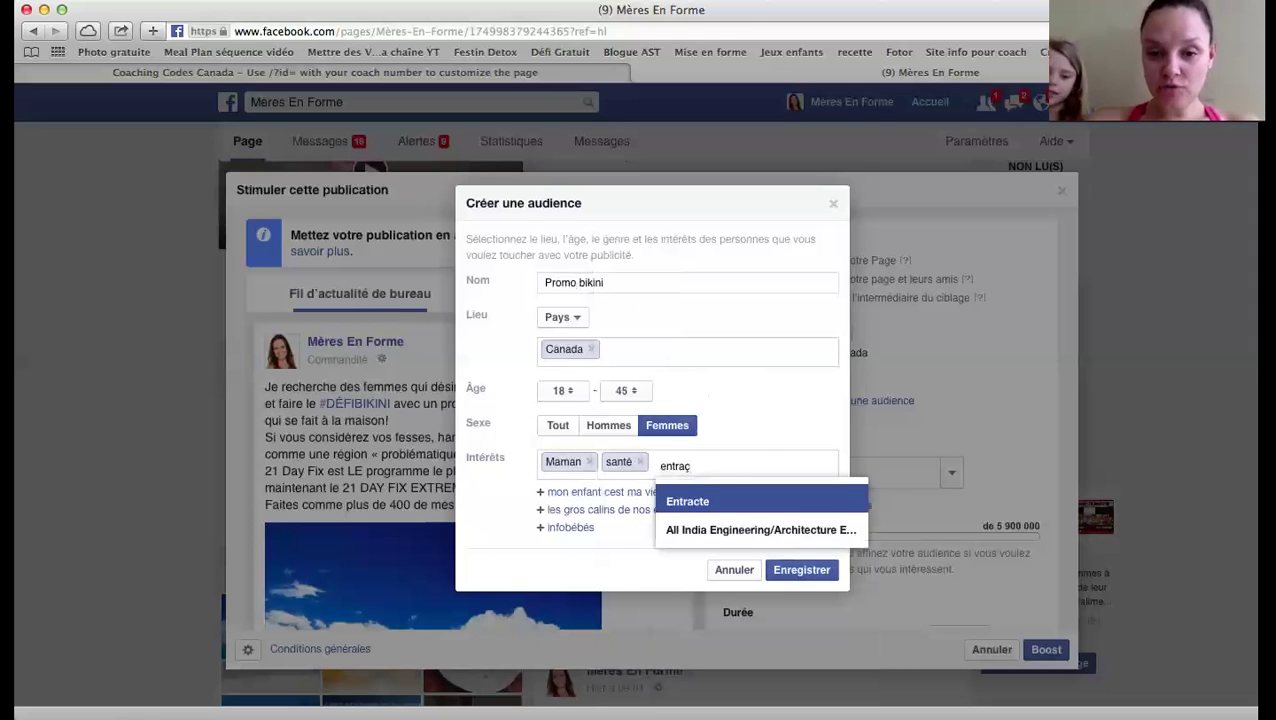
{"action": "key", "text": "BackSpace"}
{"action": "key", "text": "BackSpace"}
{"action": "type", "text": "aîne"}
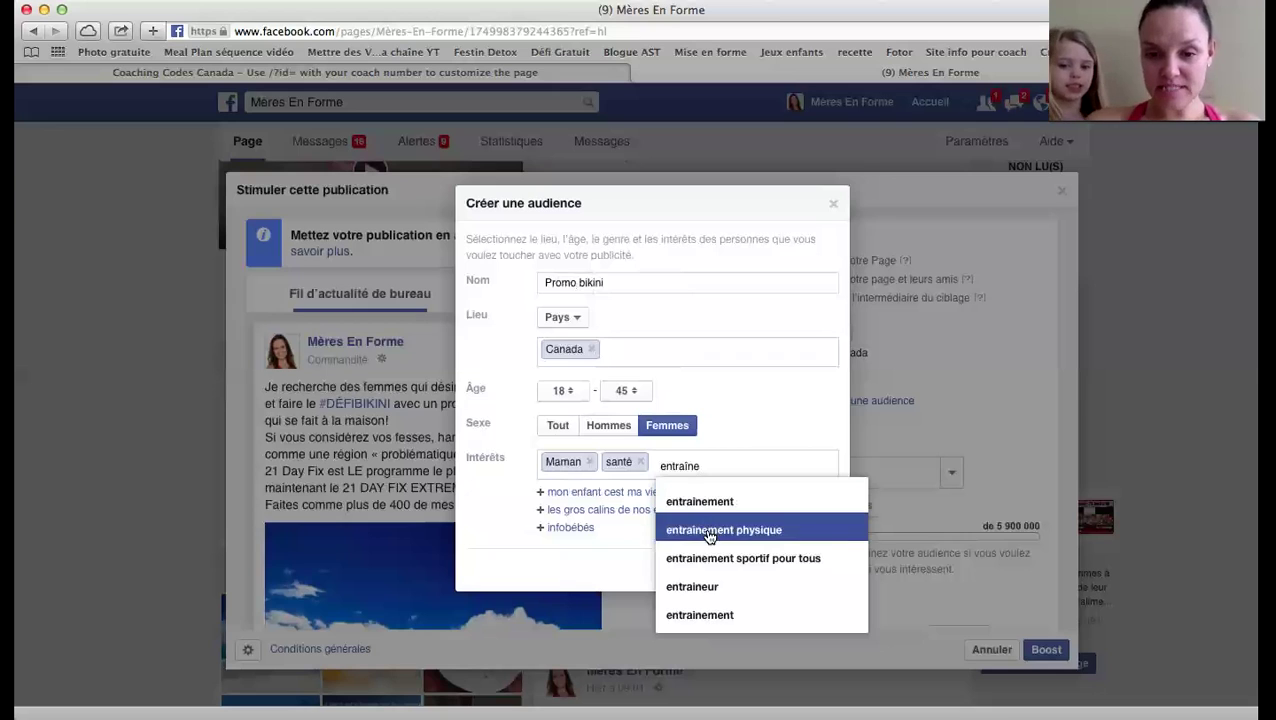
{"action": "left_click", "coordinate": [711, 537]}
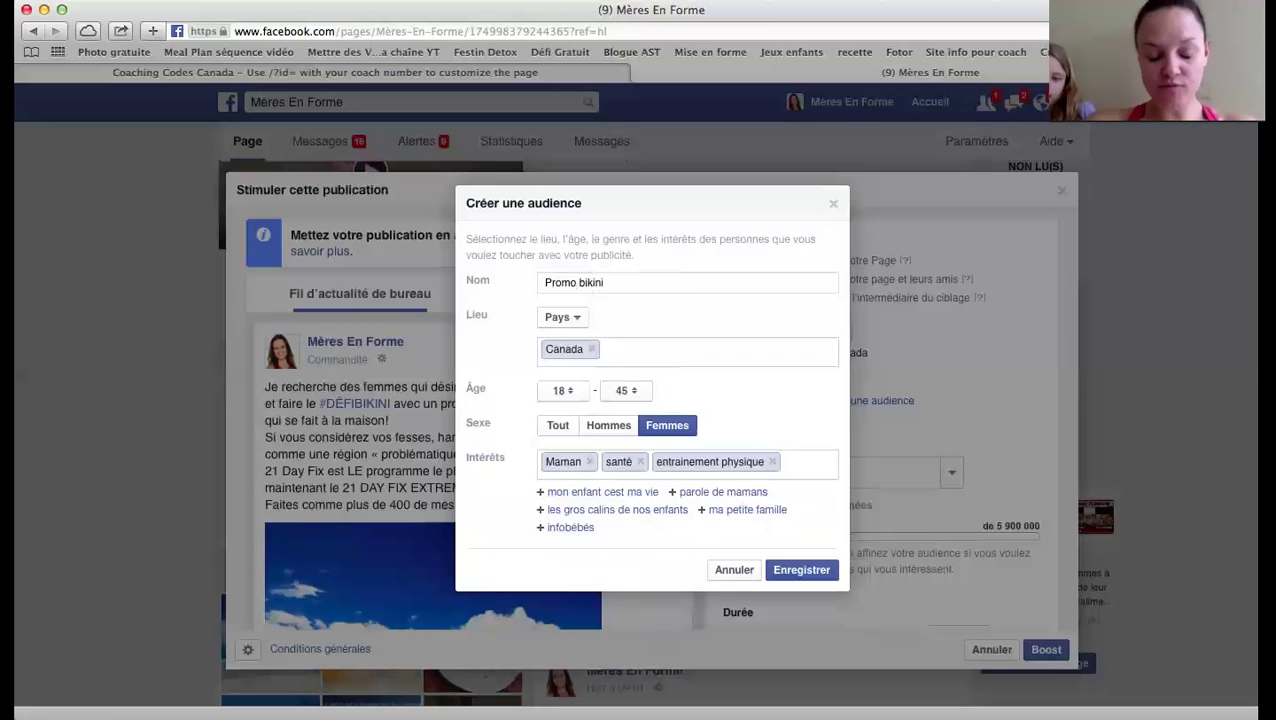
{"action": "type", "text": "Yoga"}
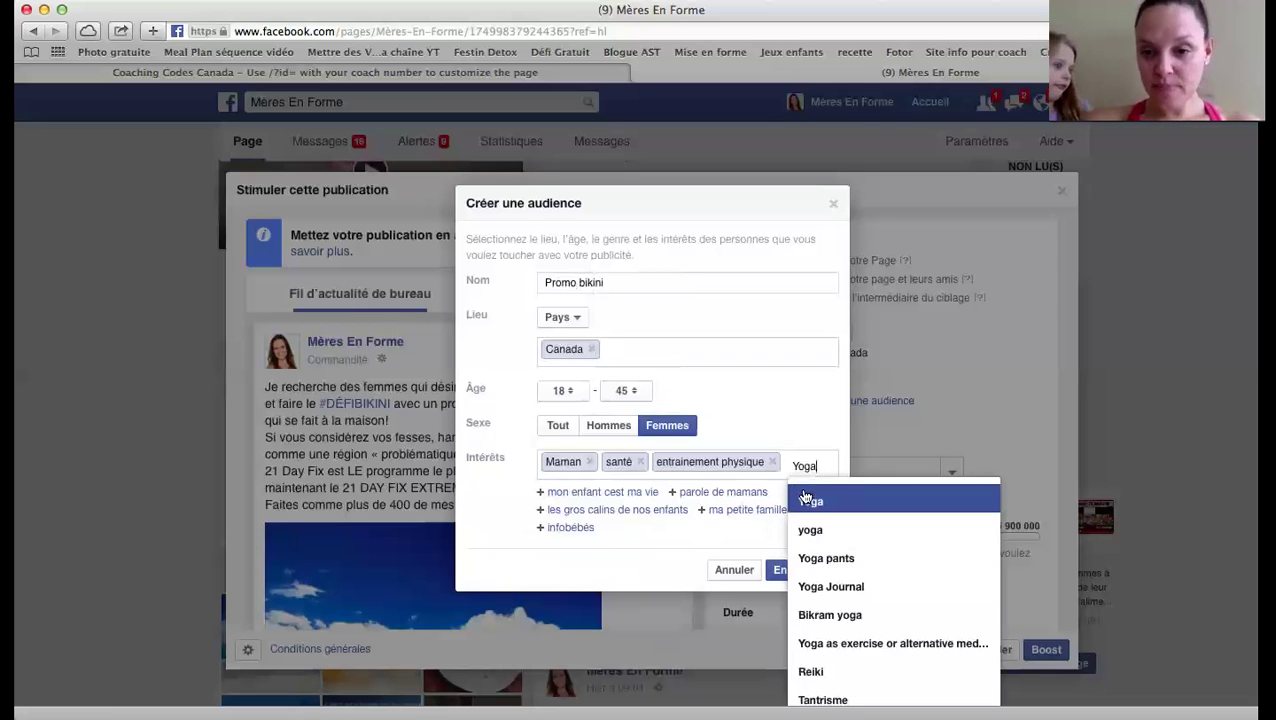
{"action": "left_click", "coordinate": [806, 499]}
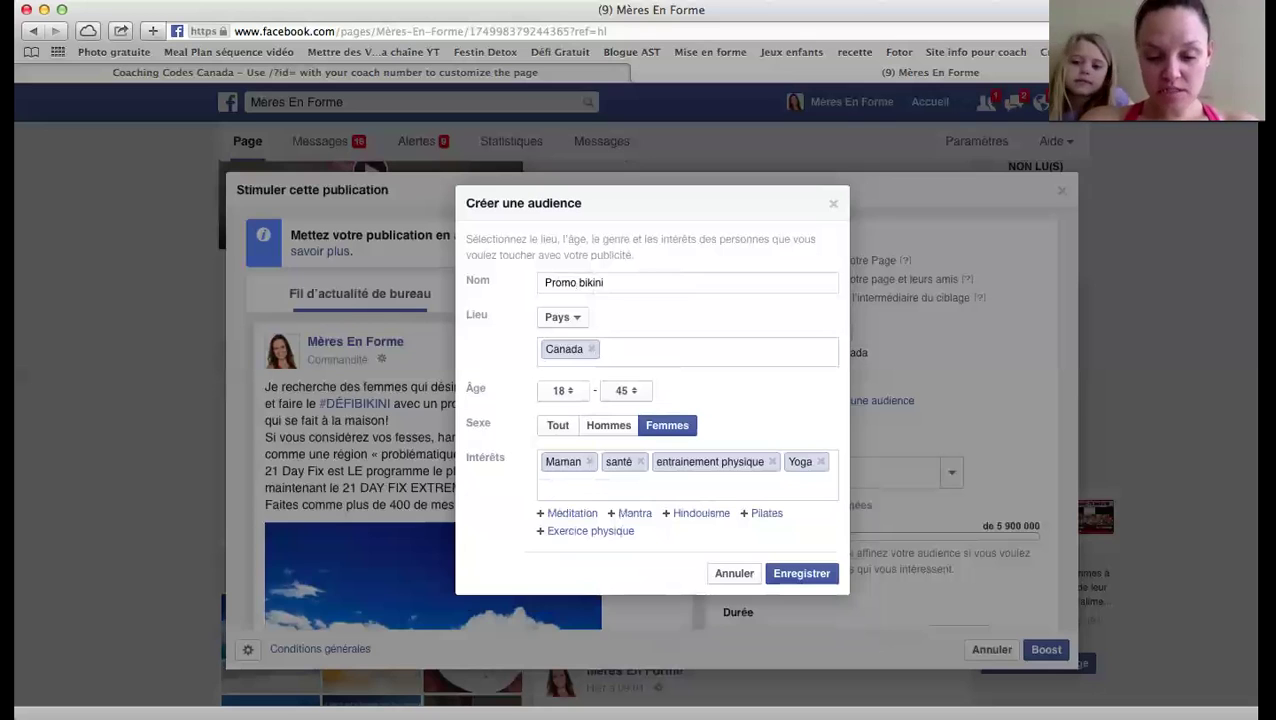
Try once more to add perte de poids to the interests, following Yoga.
{"action": "type", "text": "perte"}
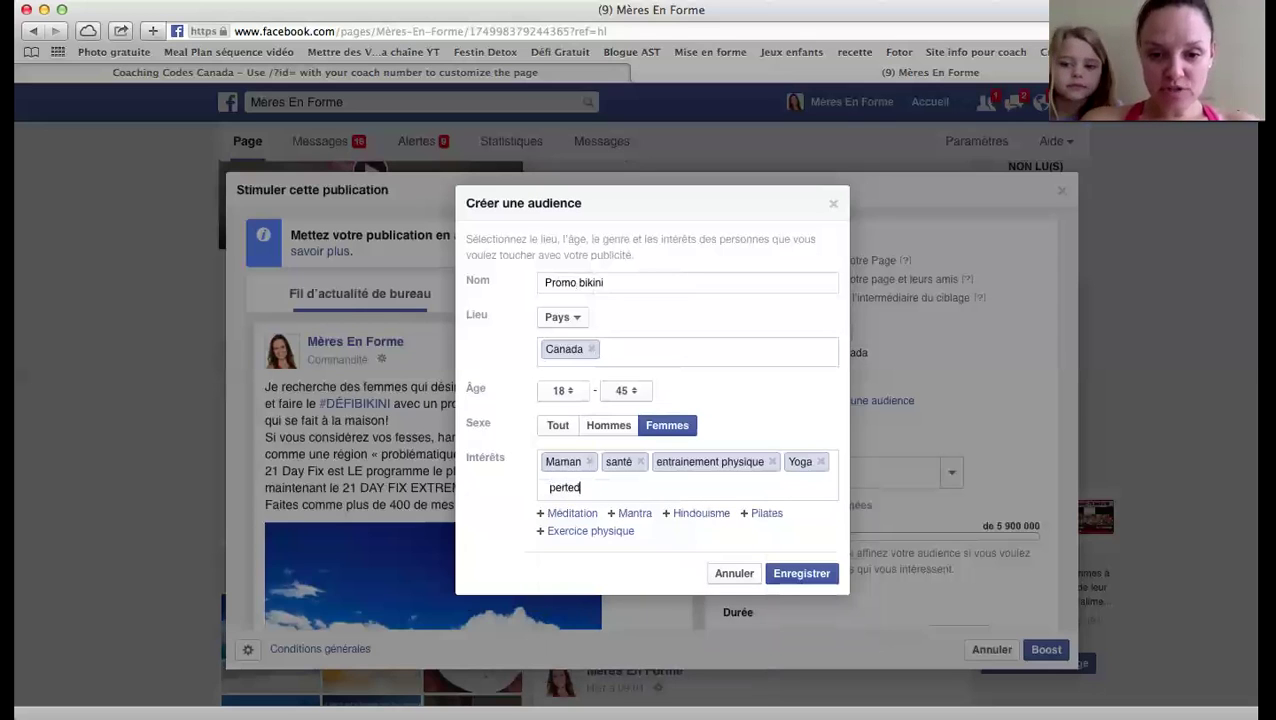
{"action": "type", "text": " de poids"}
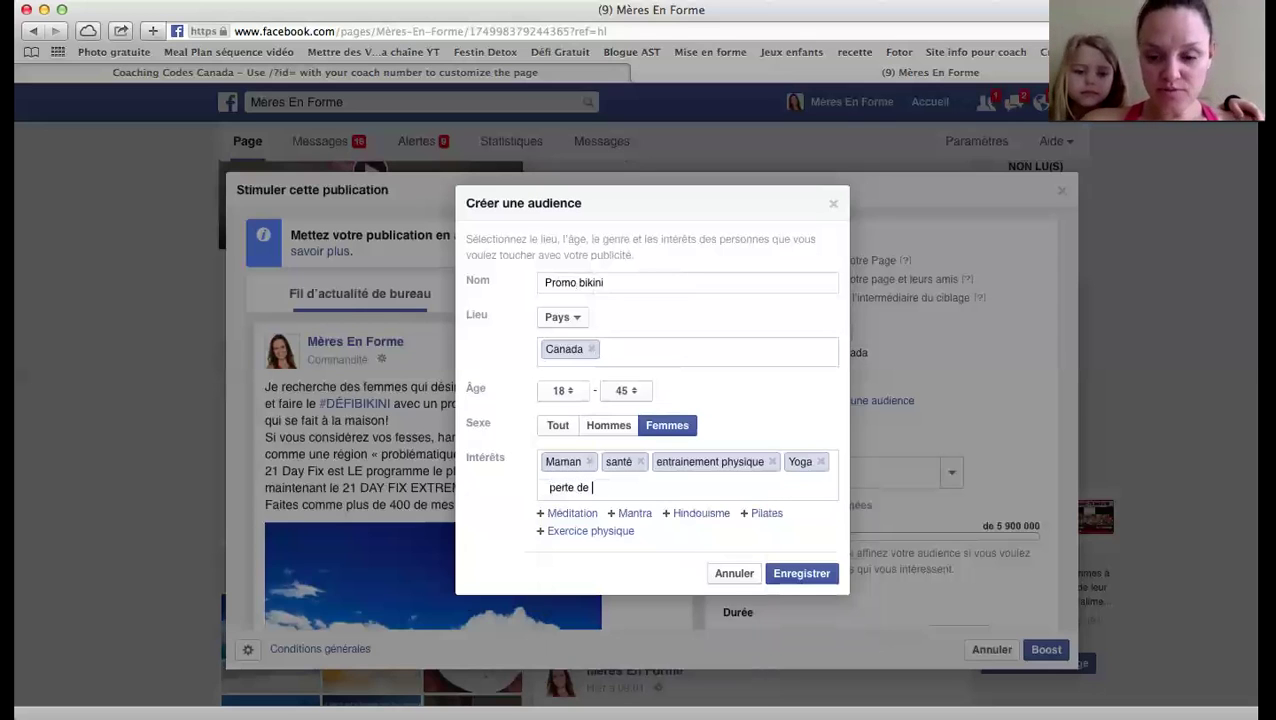
{"action": "key", "text": "BackSpace"}
{"action": "key", "text": "BackSpace"}
{"action": "key", "text": "BackSpace"}
{"action": "key", "text": "BackSpace"}
{"action": "key", "text": "BackSpace"}
{"action": "key", "text": "BackSpace"}
{"action": "key", "text": "BackSpace"}
{"action": "key", "text": "BackSpace"}
{"action": "key", "text": "BackSpace"}
{"action": "key", "text": "BackSpace"}
{"action": "key", "text": "BackSpace"}
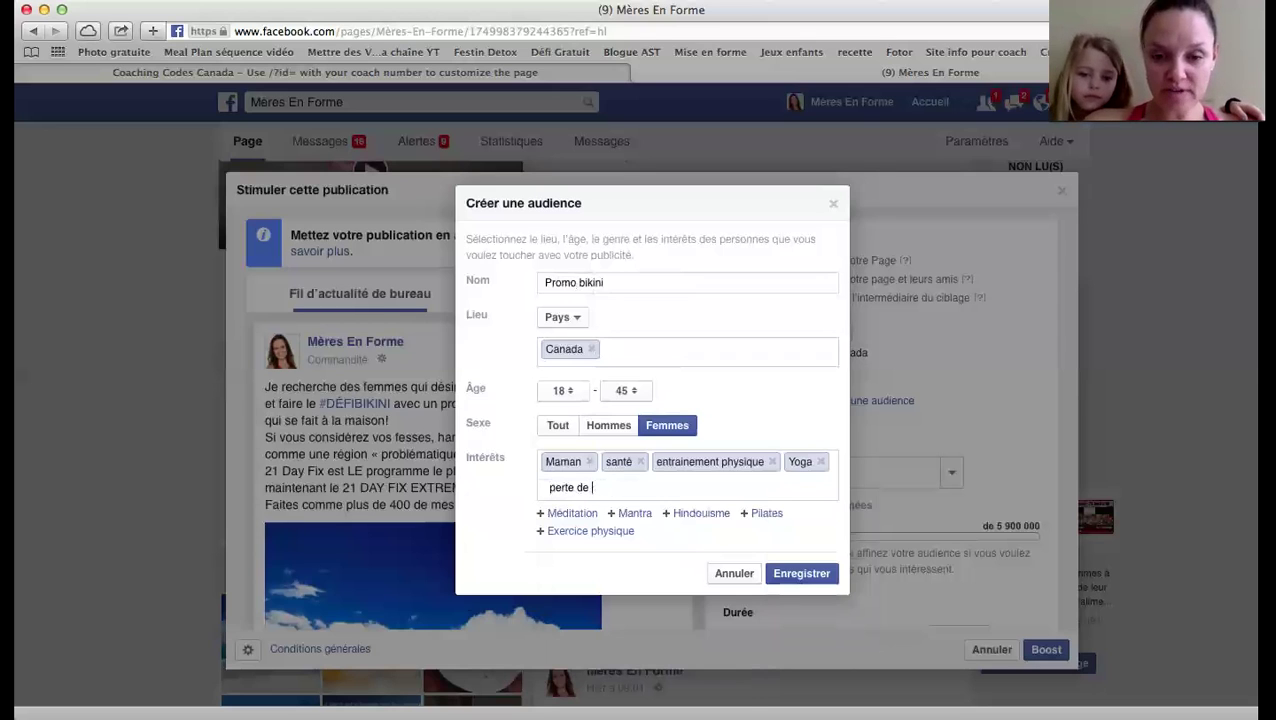
{"action": "key", "text": "BackSpace"}
{"action": "key", "text": "BackSpace"}
{"action": "key", "text": "BackSpace"}
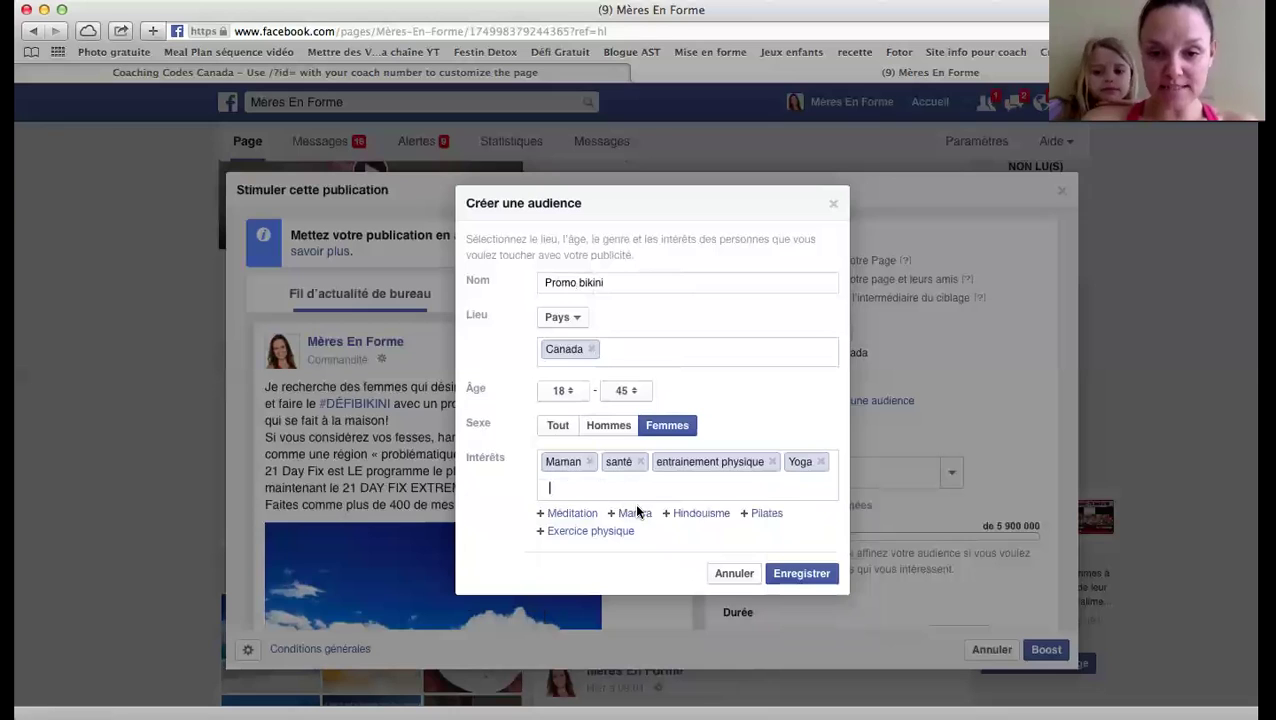
Add the suggested interests Pilates, Remise en forme physique and Méditation, and save the Promo bikini audience.
{"action": "left_click", "coordinate": [767, 514]}
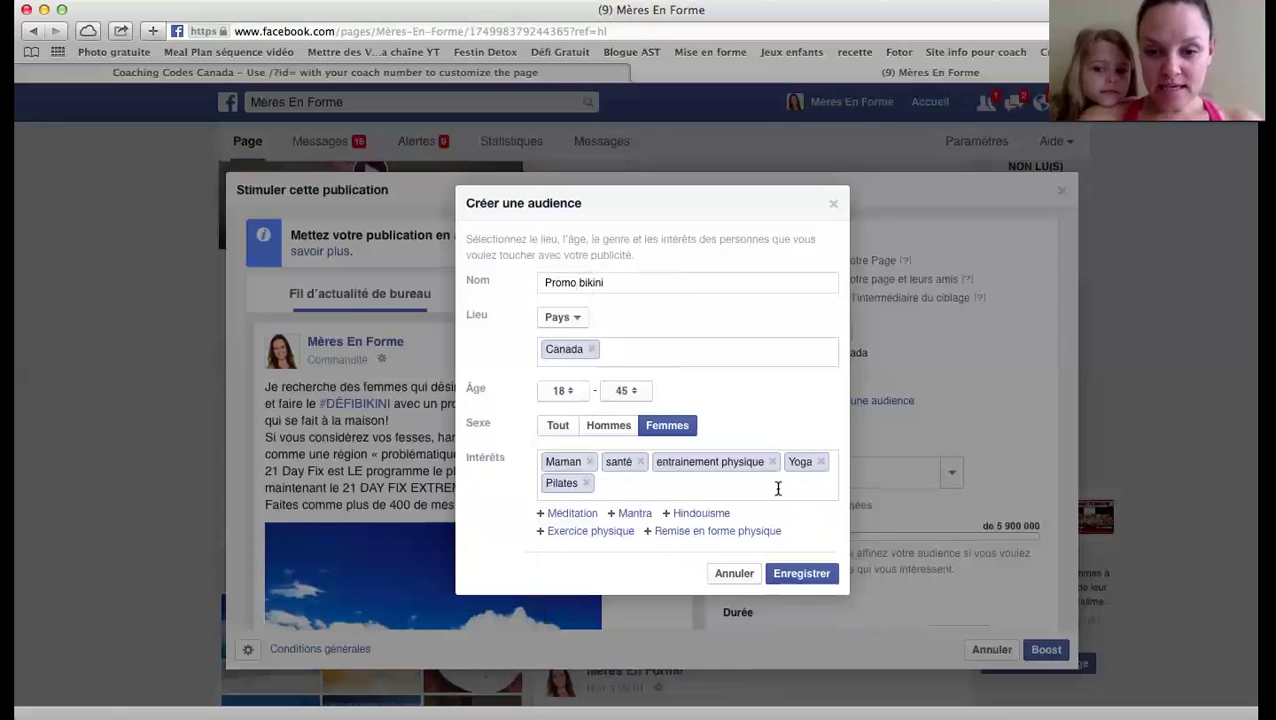
{"action": "left_click", "coordinate": [737, 533]}
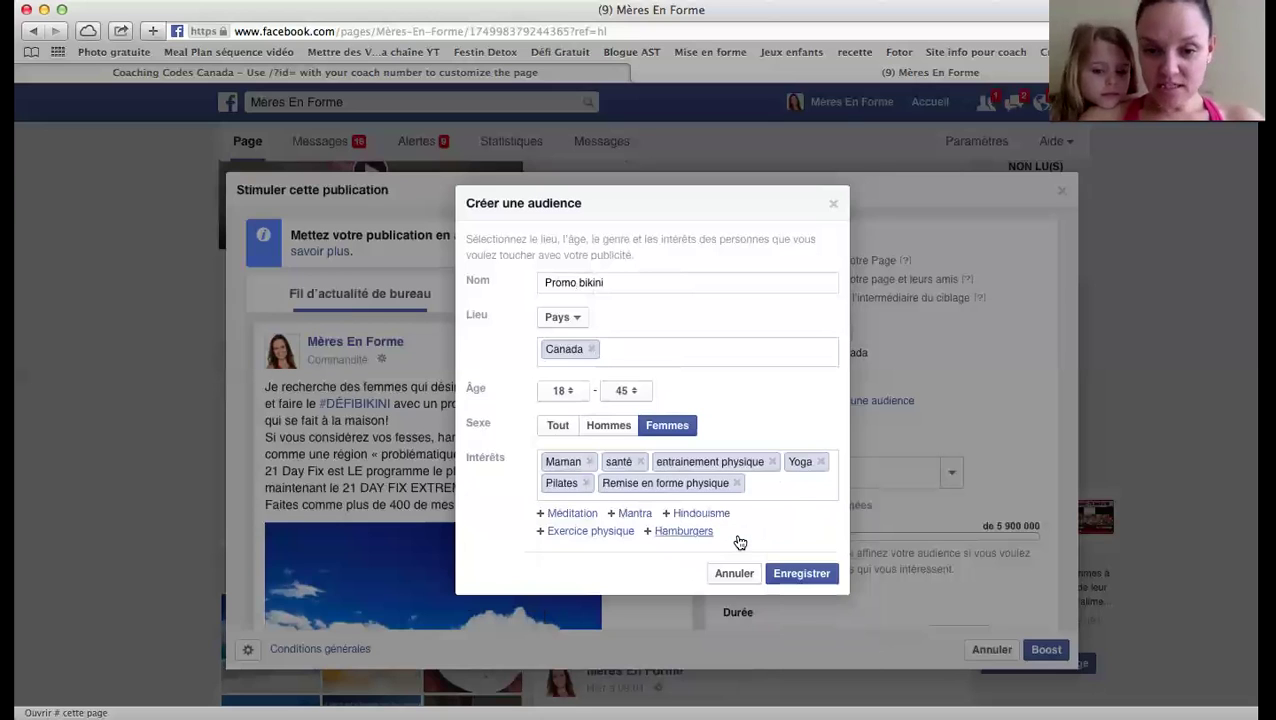
{"action": "left_click", "coordinate": [576, 515]}
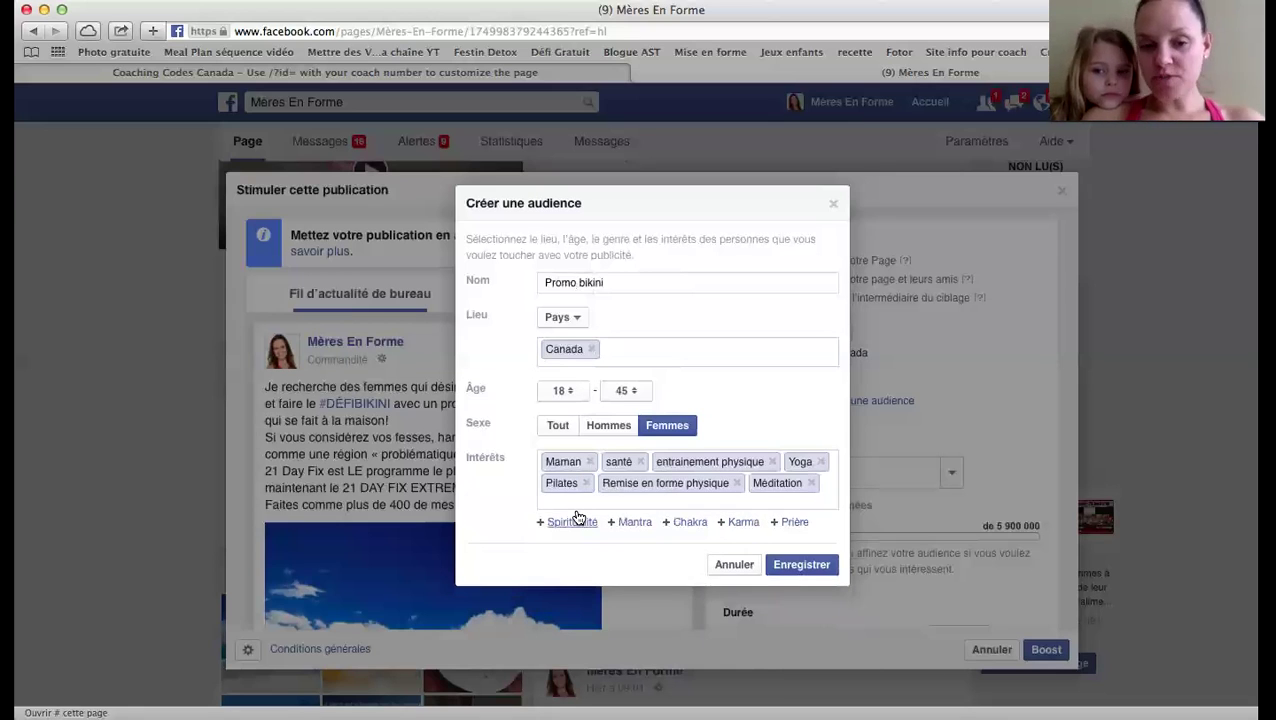
{"action": "left_click", "coordinate": [792, 565]}
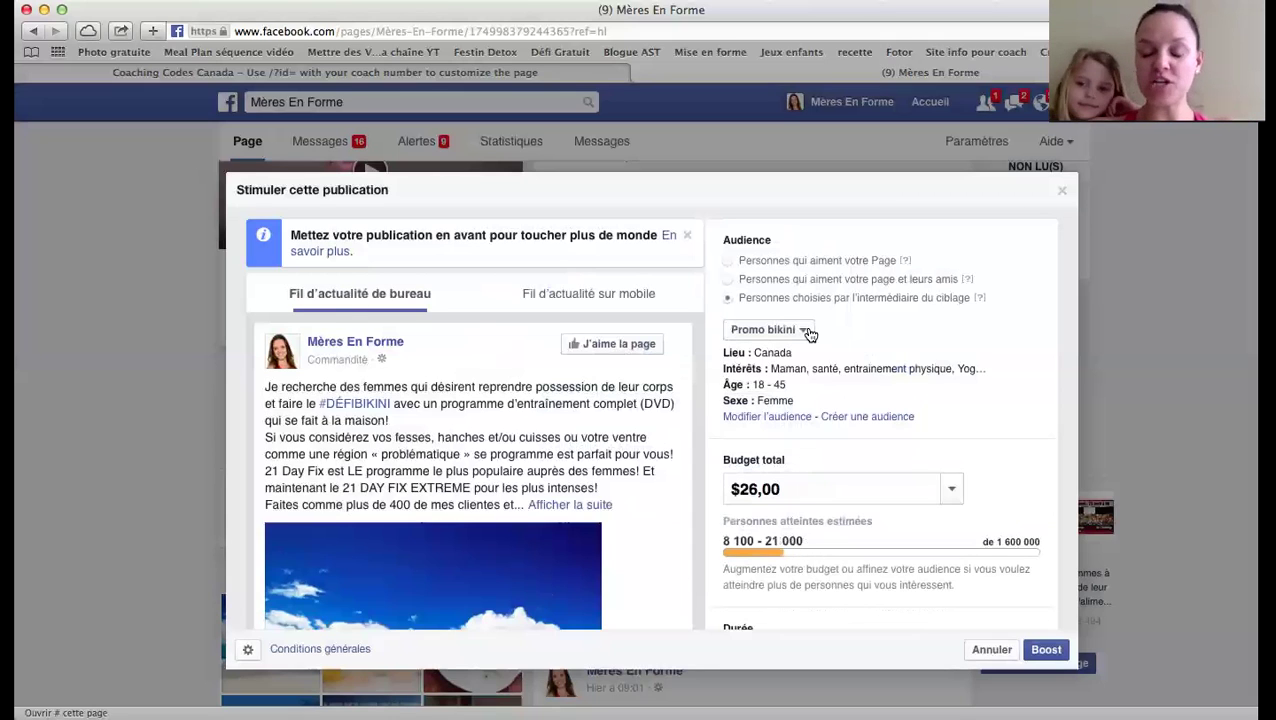
{"action": "scroll", "coordinate": [980, 433], "scroll_direction": "down", "scroll_amount": 3}
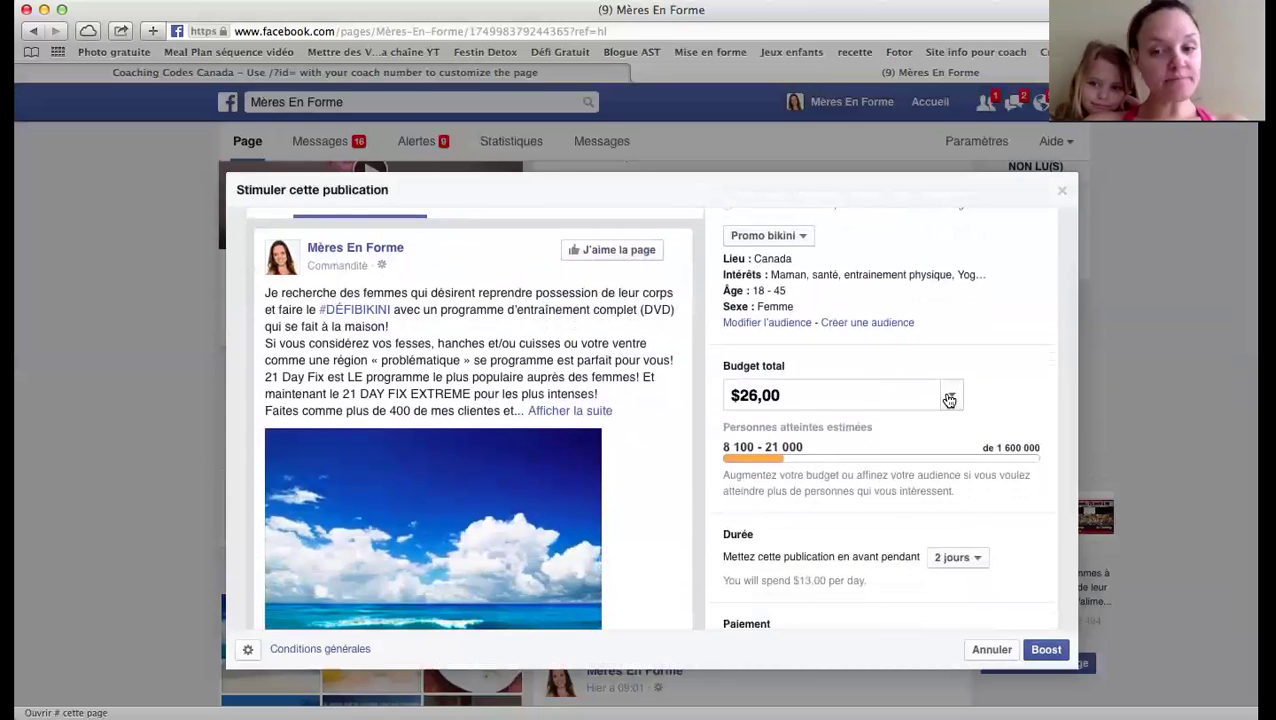
Try a custom total budget of 6,00 for the boosted post.
{"action": "left_click", "coordinate": [950, 394]}
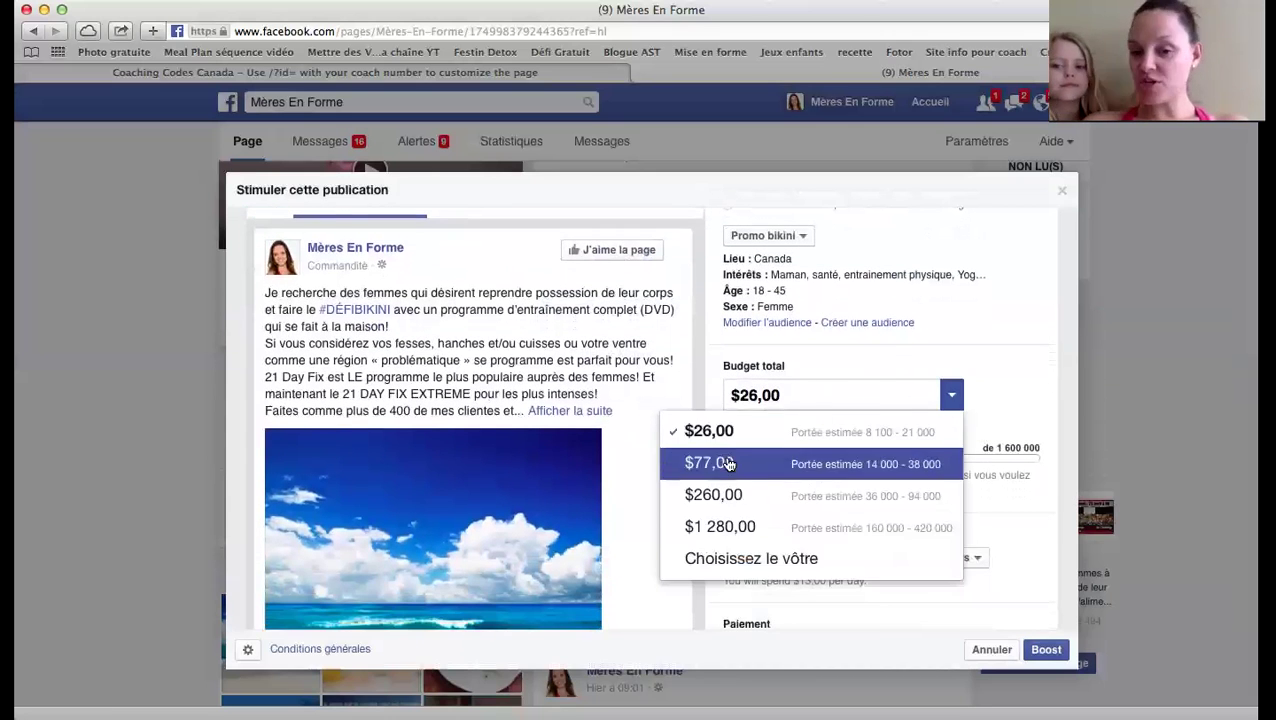
{"action": "left_click", "coordinate": [780, 560]}
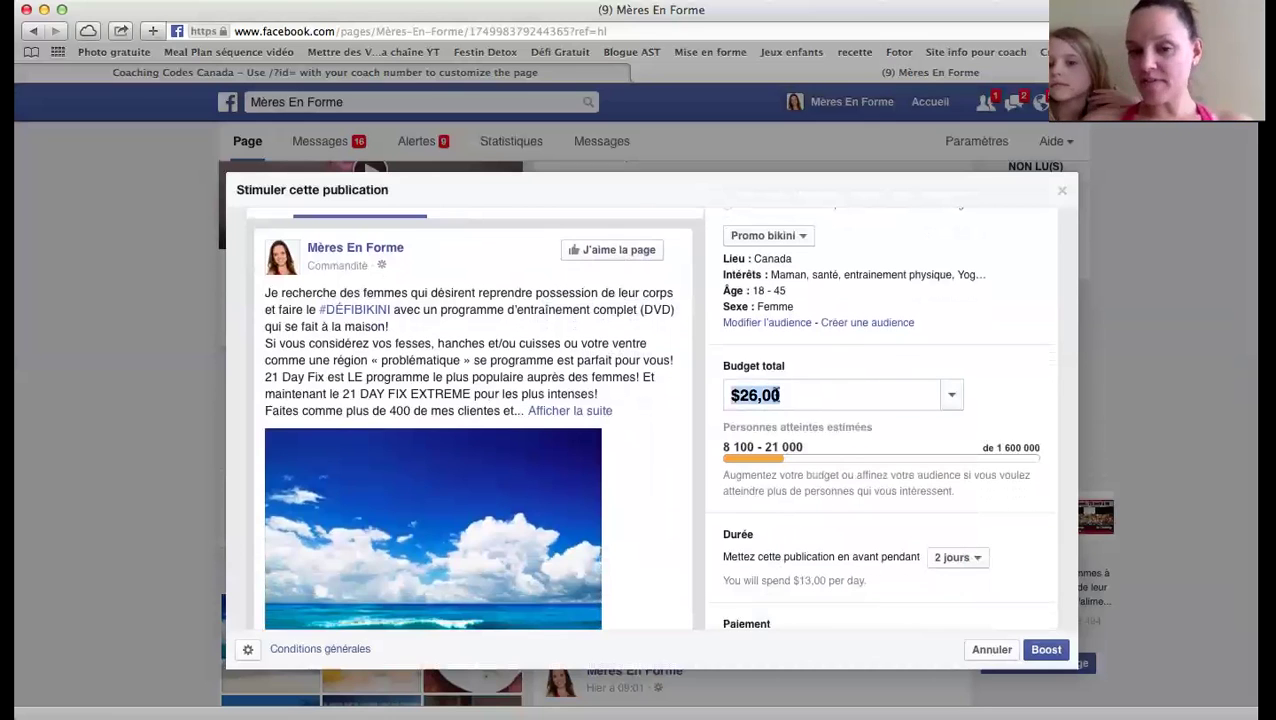
{"action": "key", "text": "BackSpace"}
{"action": "type", "text": "6."}
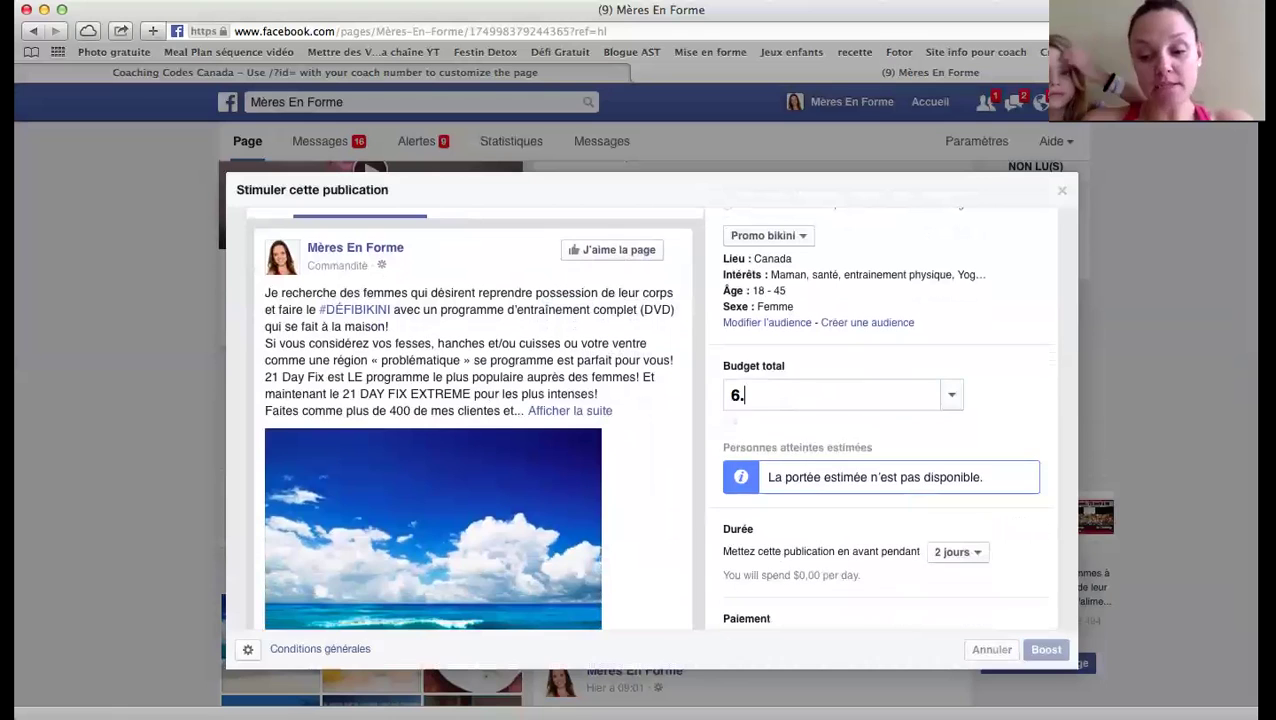
{"action": "type", "text": "00"}
{"action": "key", "text": "BackSpace"}
{"action": "key", "text": "BackSpace"}
{"action": "key", "text": "BackSpace"}
{"action": "type", "text": ",00"}
{"action": "key", "text": "BackSpace"}
{"action": "key", "text": "BackSpace"}
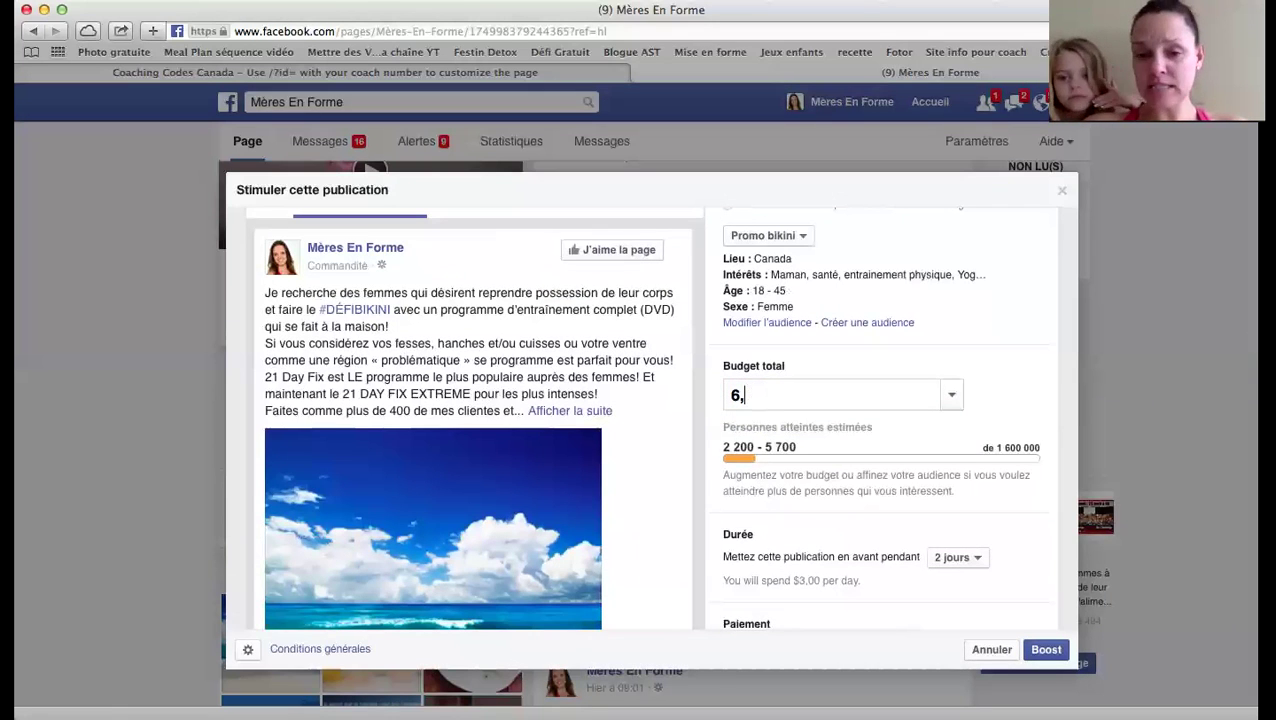
Set the boost's total budget to 26,00 and choose a duration of 2 jours.
{"action": "key", "text": "BackSpace"}
{"action": "key", "text": "BackSpace"}
{"action": "type", "text": "26"}
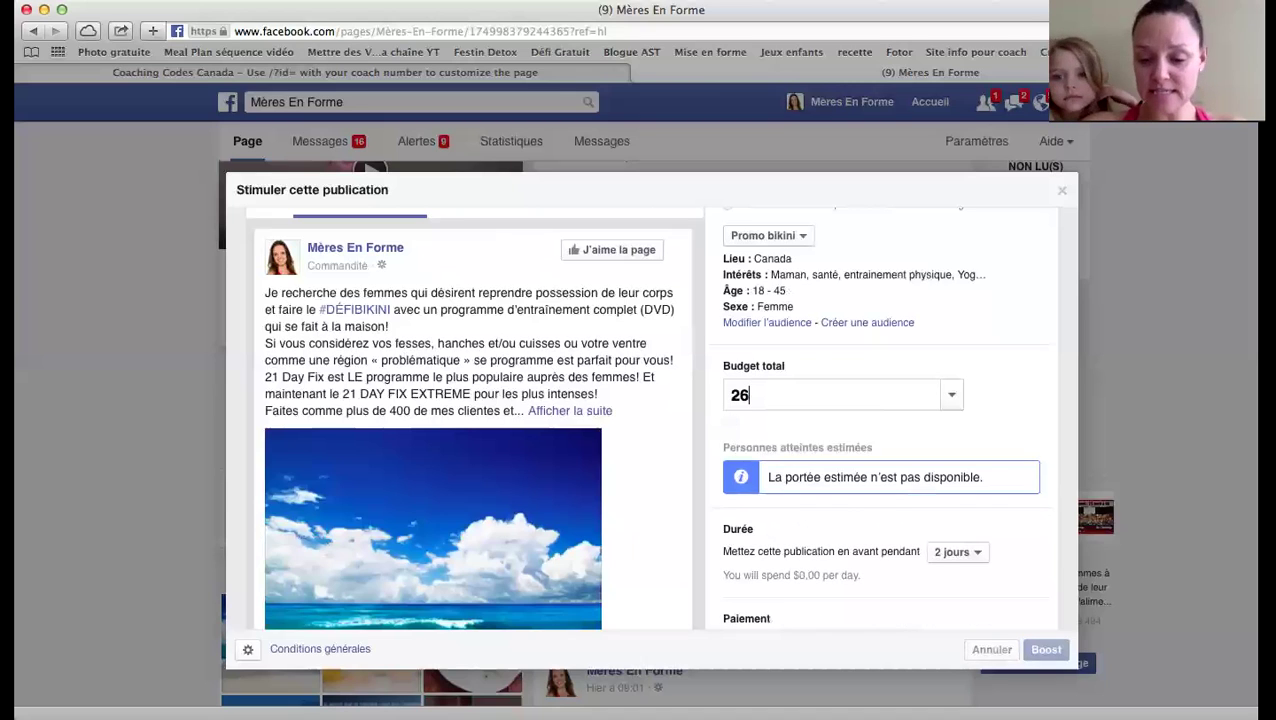
{"action": "type", "text": ",00"}
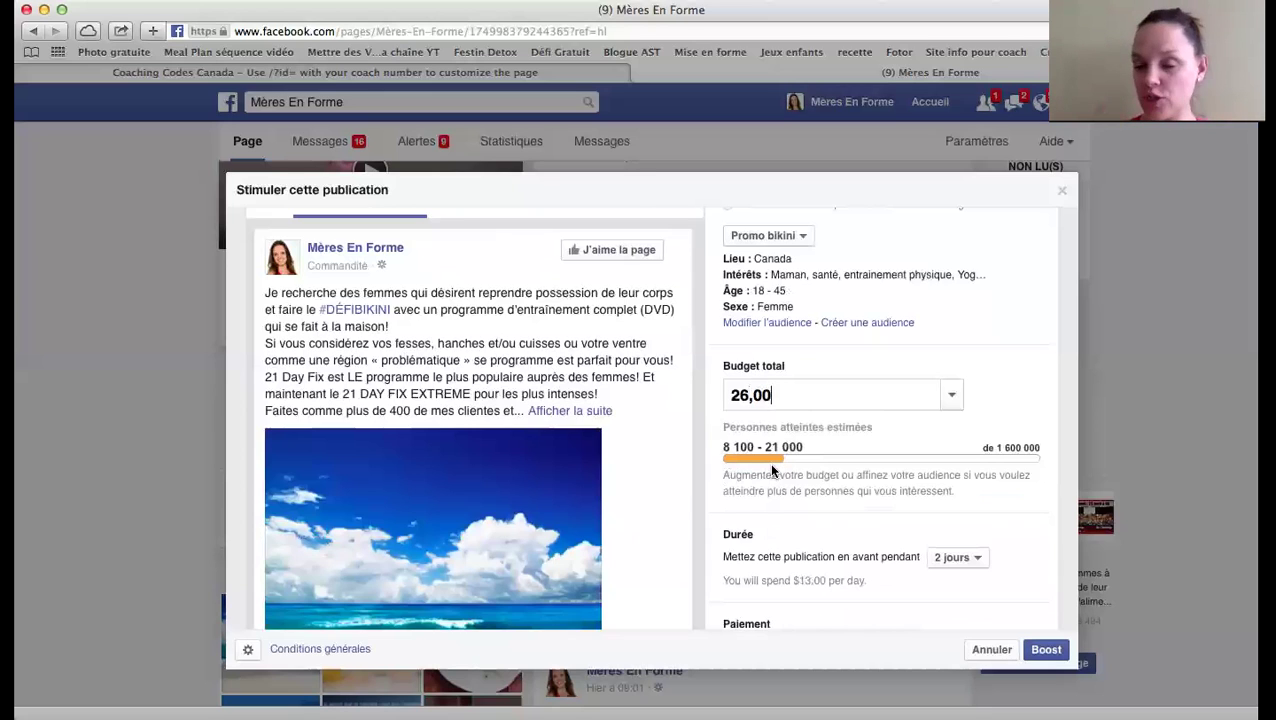
{"action": "scroll", "coordinate": [771, 468], "scroll_direction": "down", "scroll_amount": 1}
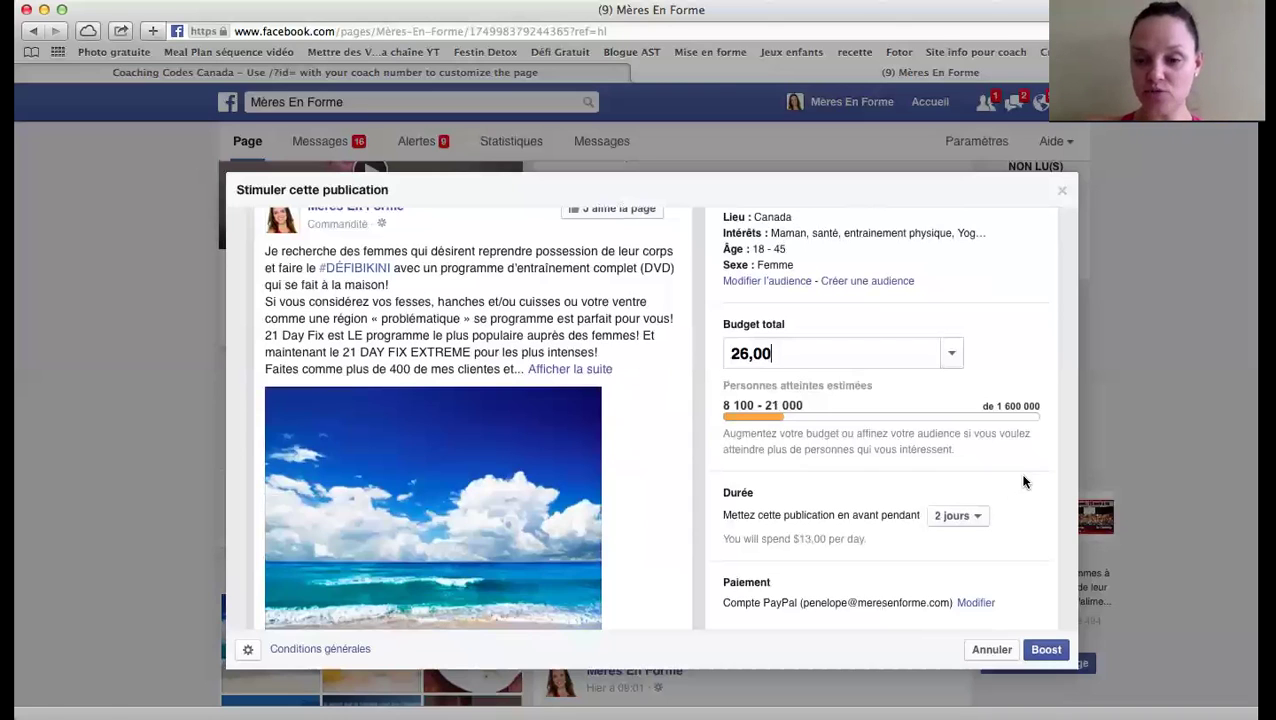
{"action": "left_click", "coordinate": [979, 516]}
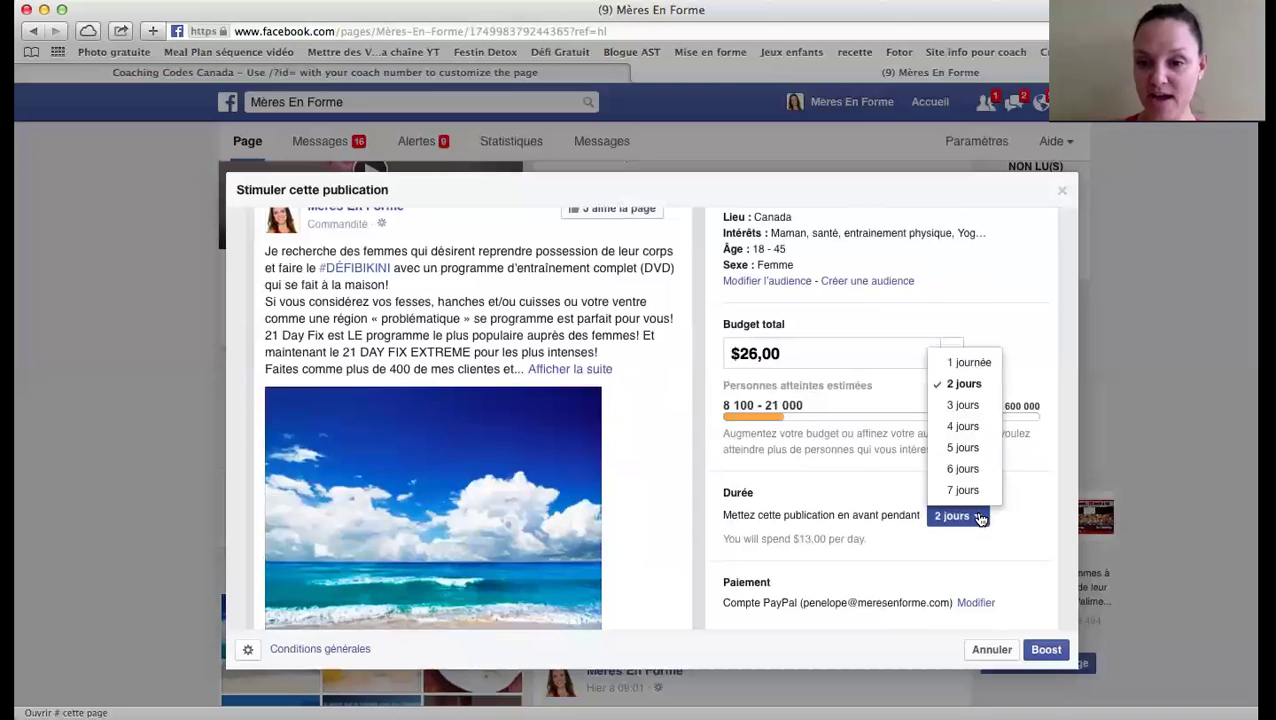
{"action": "left_click", "coordinate": [966, 385]}
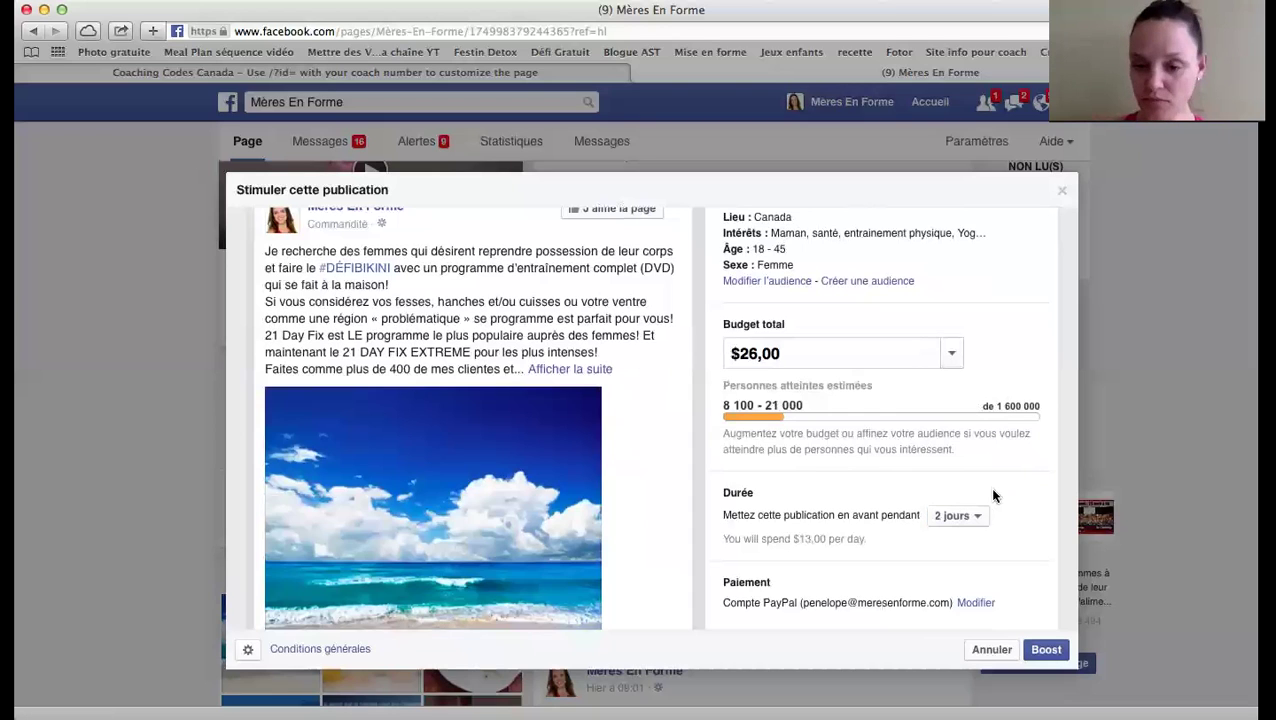
Submit the boost order for the #DÉFIBIKINI post, review its summary and preview, and close the confirmation.
{"action": "scroll", "coordinate": [1001, 508], "scroll_direction": "down", "scroll_amount": 2}
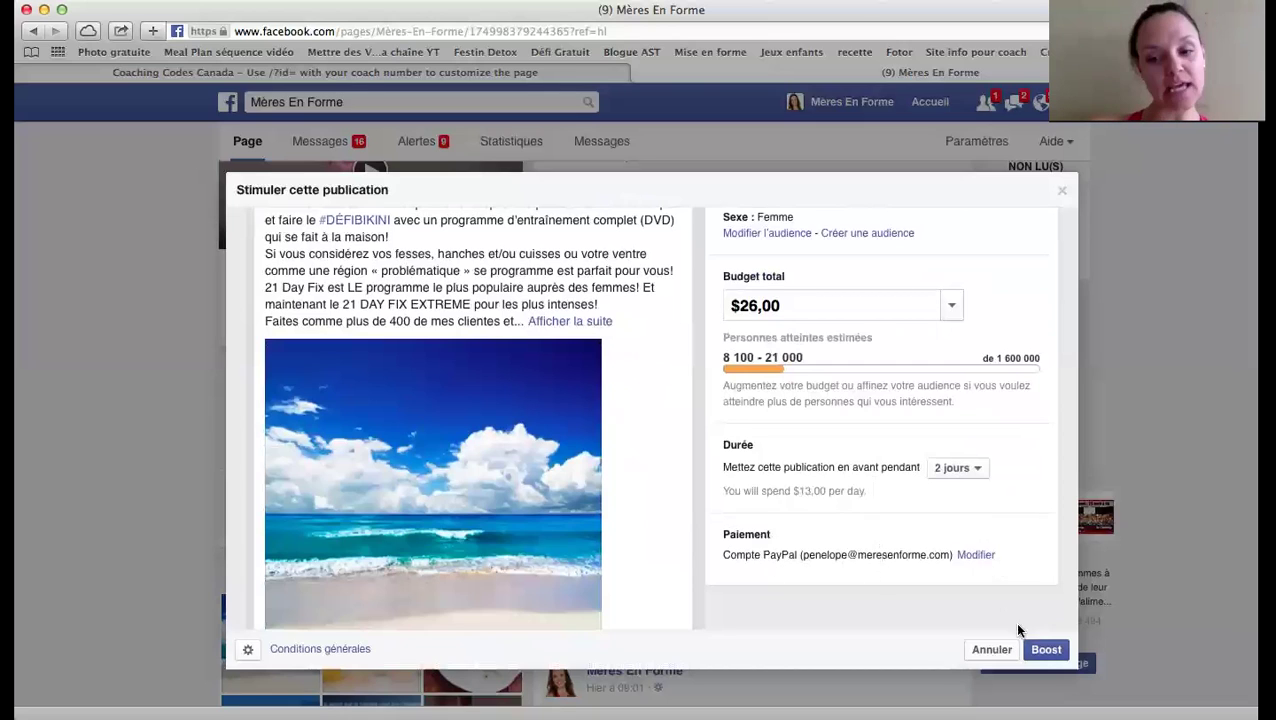
{"action": "left_click", "coordinate": [1044, 651]}
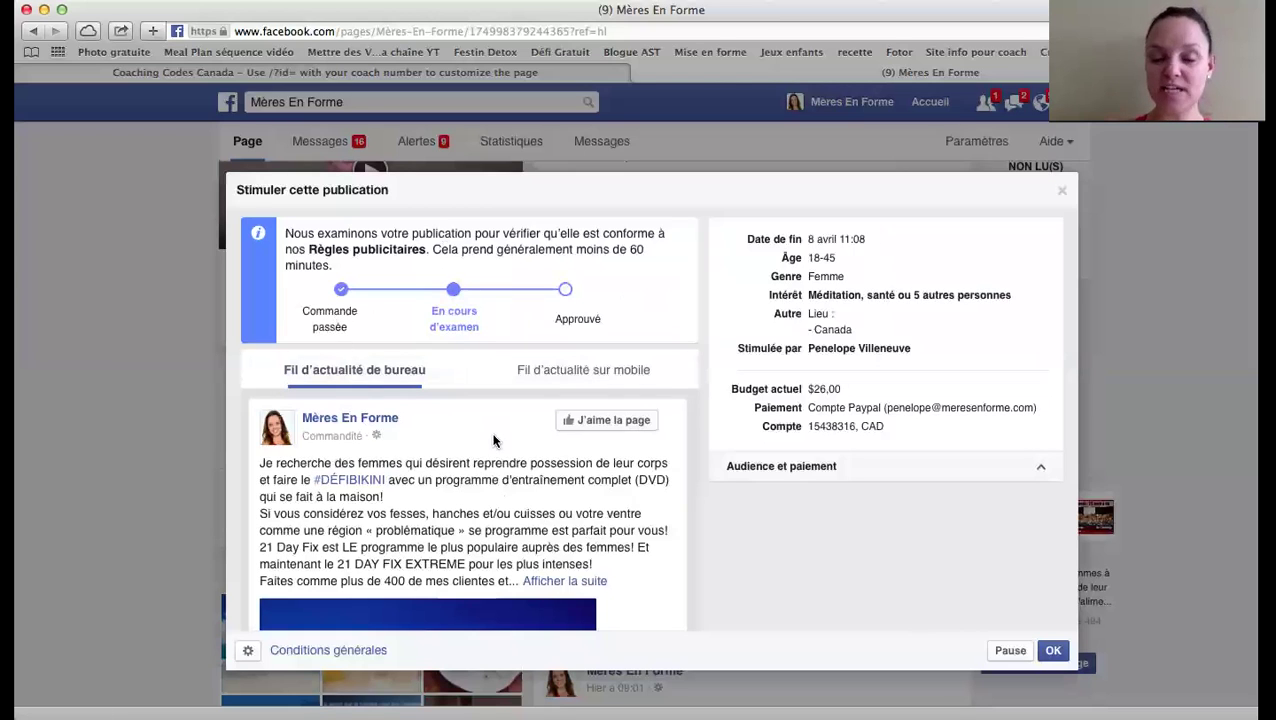
{"action": "scroll", "coordinate": [572, 550], "scroll_direction": "down", "scroll_amount": 4}
{"action": "scroll", "coordinate": [572, 550], "scroll_direction": "down", "scroll_amount": 1}
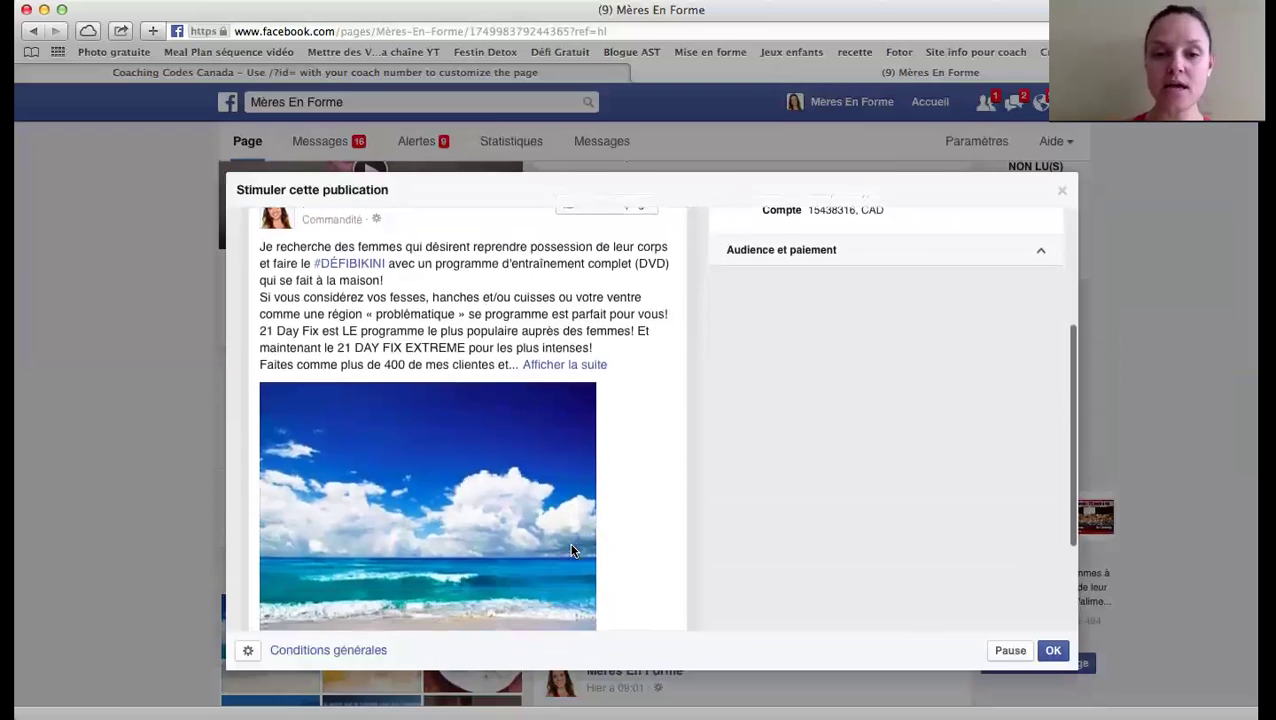
{"action": "scroll", "coordinate": [572, 550], "scroll_direction": "up", "scroll_amount": 5}
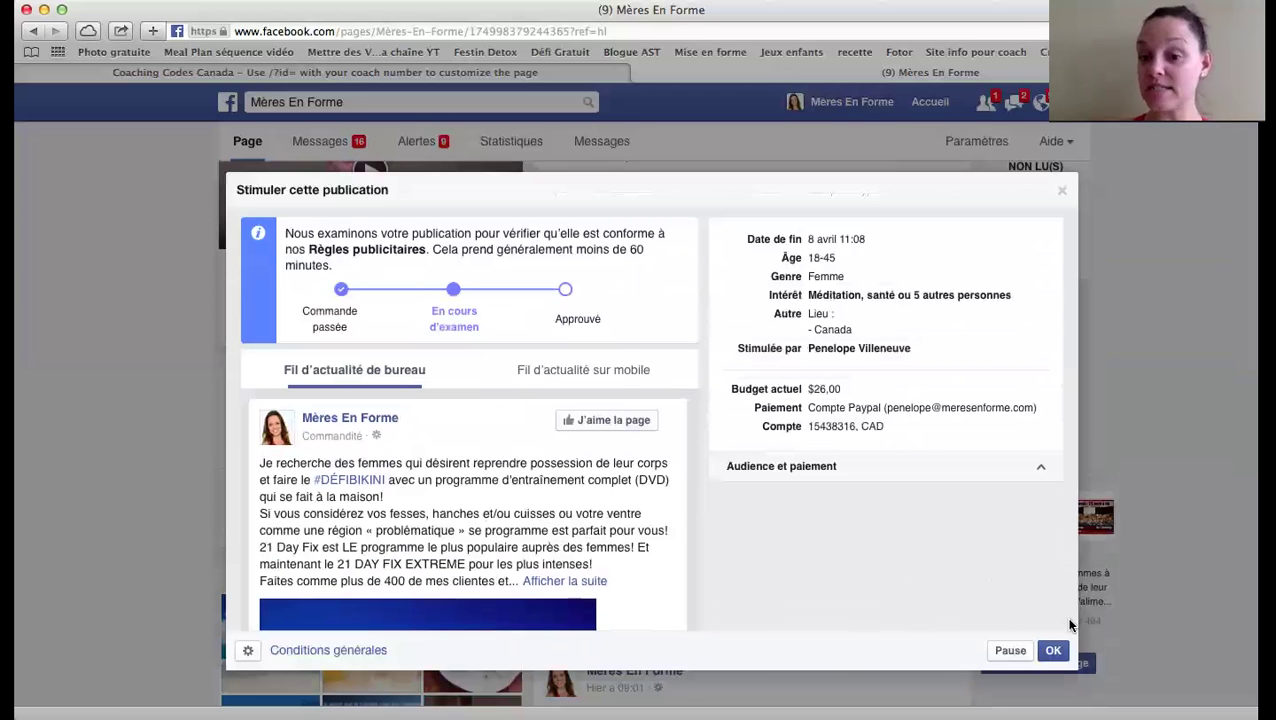
{"action": "left_click", "coordinate": [1056, 652]}
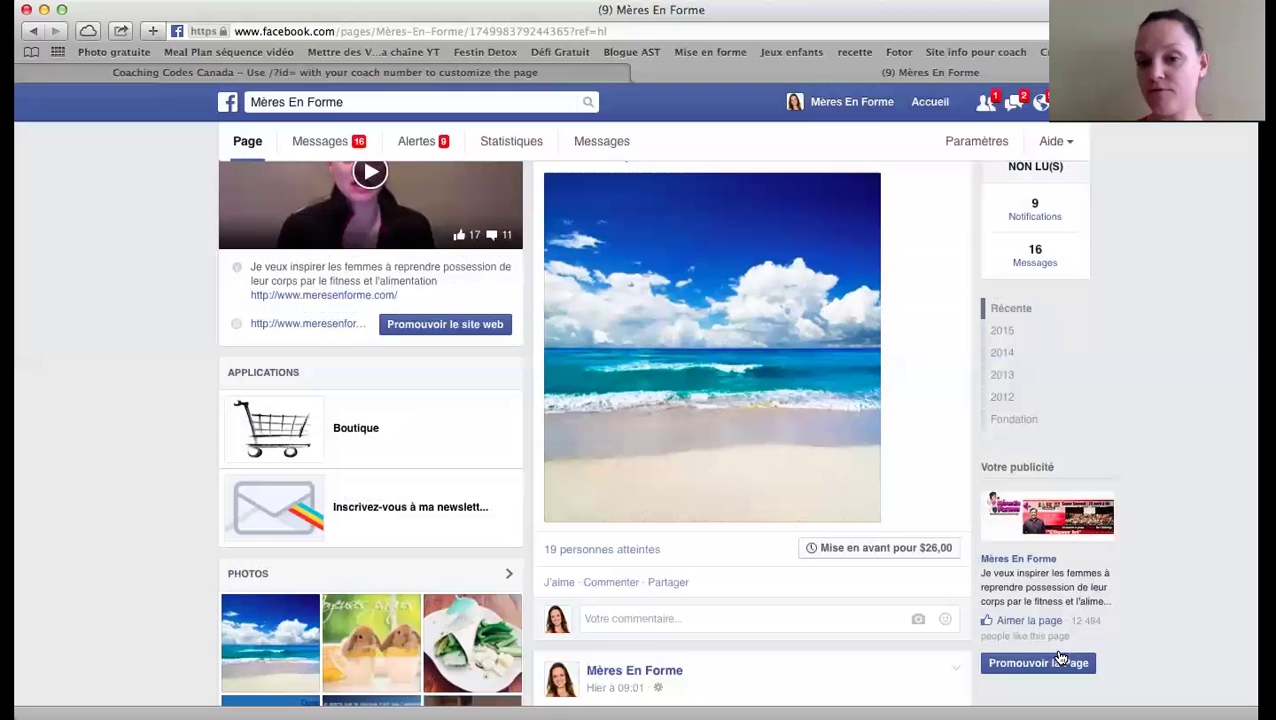
Reopen the boost details from the #DÉFIBIKINI post to check the review status, and return to the post on the page.
{"action": "scroll", "coordinate": [1120, 410], "scroll_direction": "up", "scroll_amount": 3}
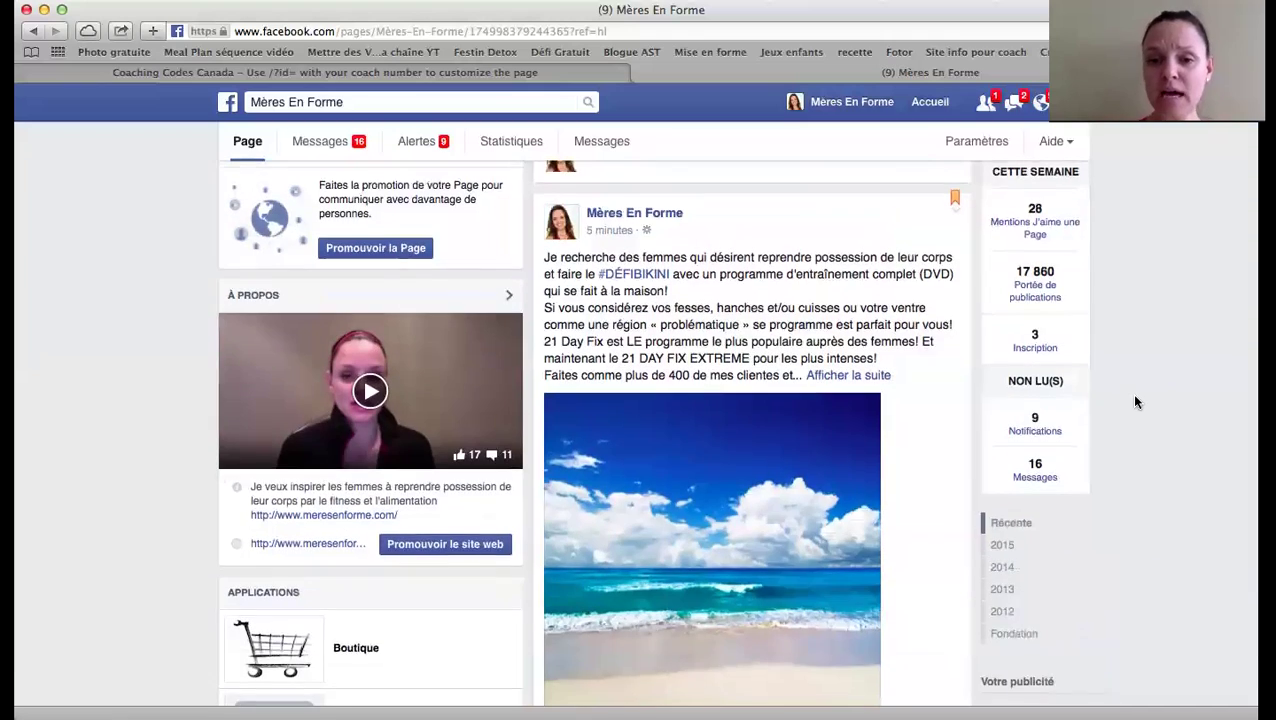
{"action": "scroll", "coordinate": [1135, 402], "scroll_direction": "up", "scroll_amount": 3}
{"action": "scroll", "coordinate": [1135, 402], "scroll_direction": "down", "scroll_amount": 4}
{"action": "scroll", "coordinate": [1135, 402], "scroll_direction": "down", "scroll_amount": 2}
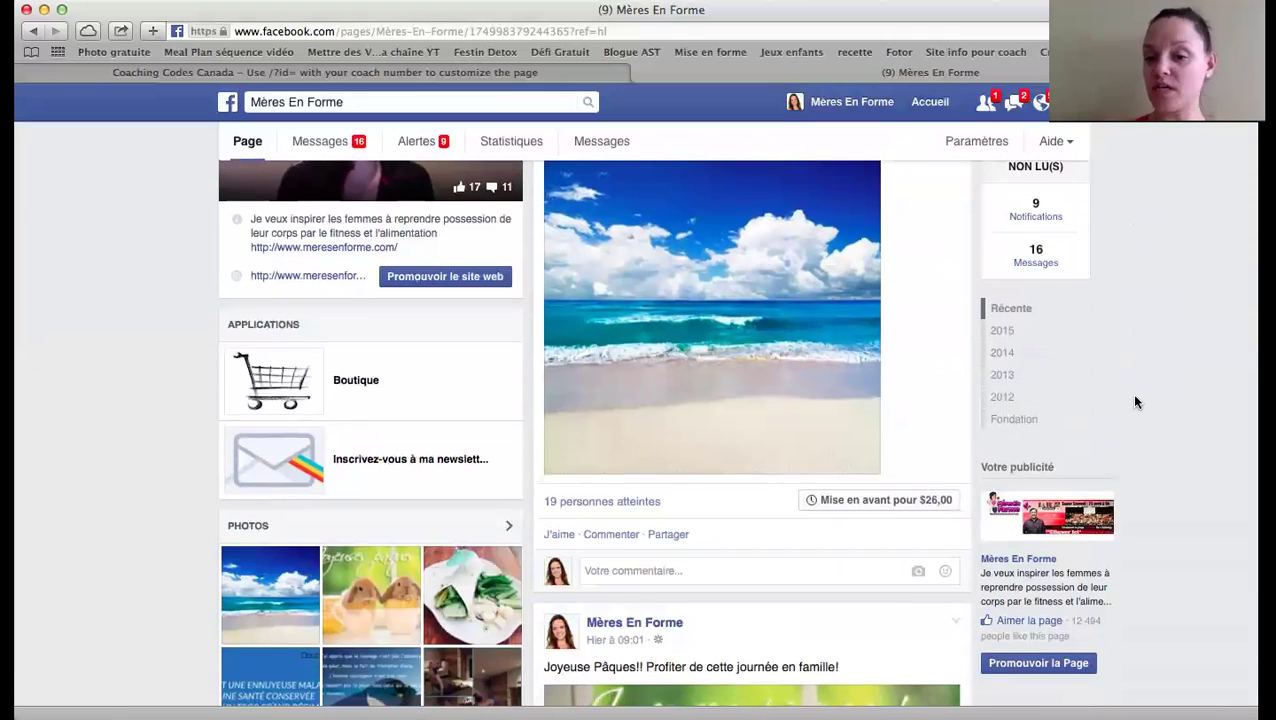
{"action": "scroll", "coordinate": [1135, 402], "scroll_direction": "down", "scroll_amount": 2}
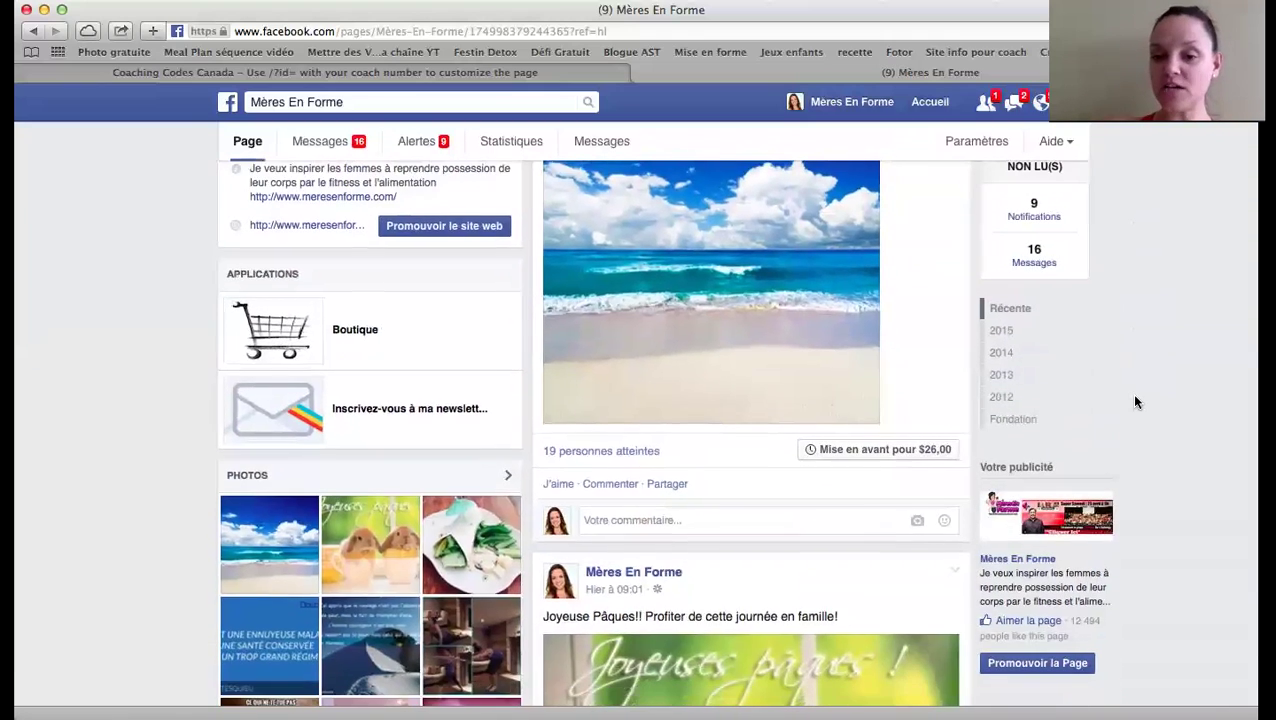
{"action": "left_click", "coordinate": [872, 452]}
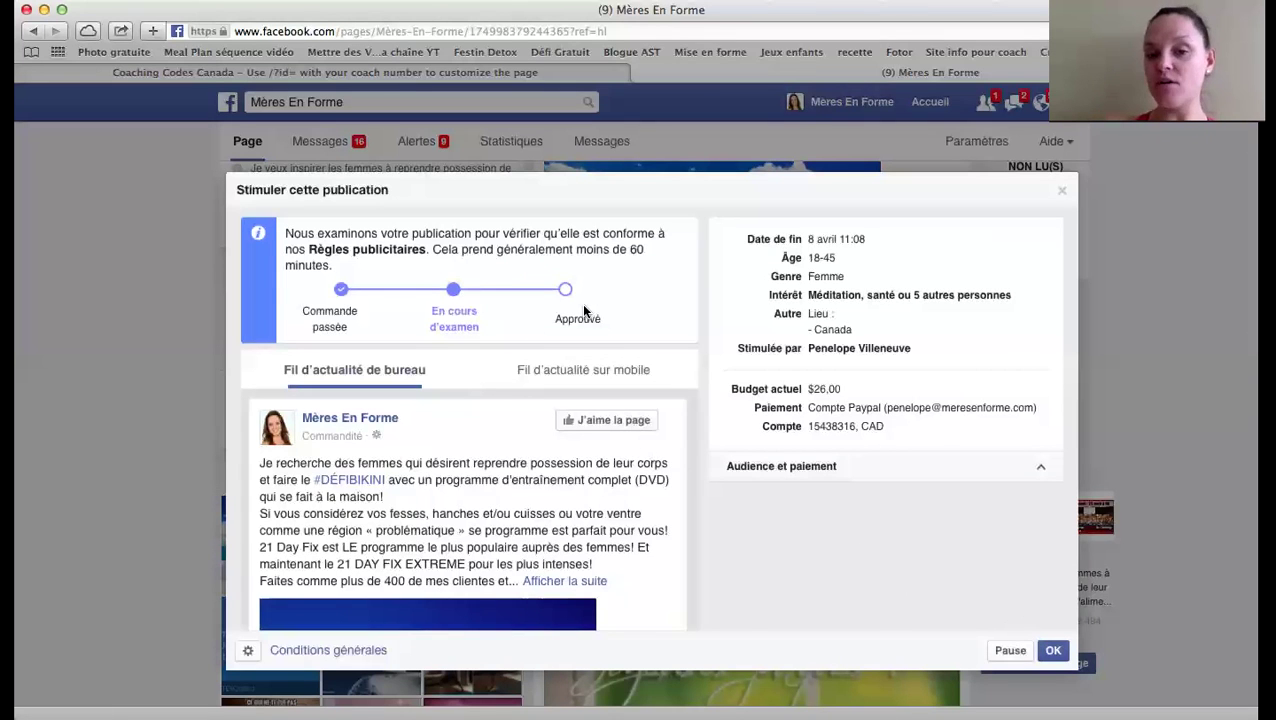
{"action": "left_click", "coordinate": [1055, 659]}
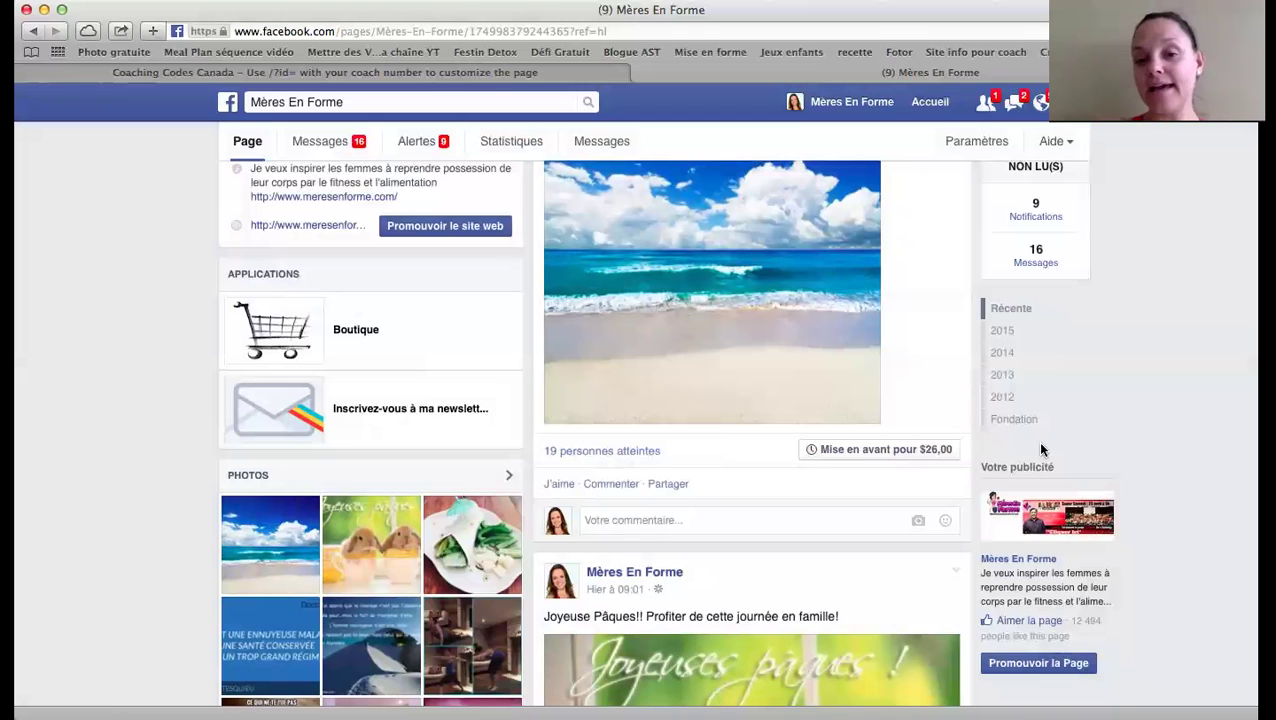
{"action": "left_click", "coordinate": [1000, 362]}
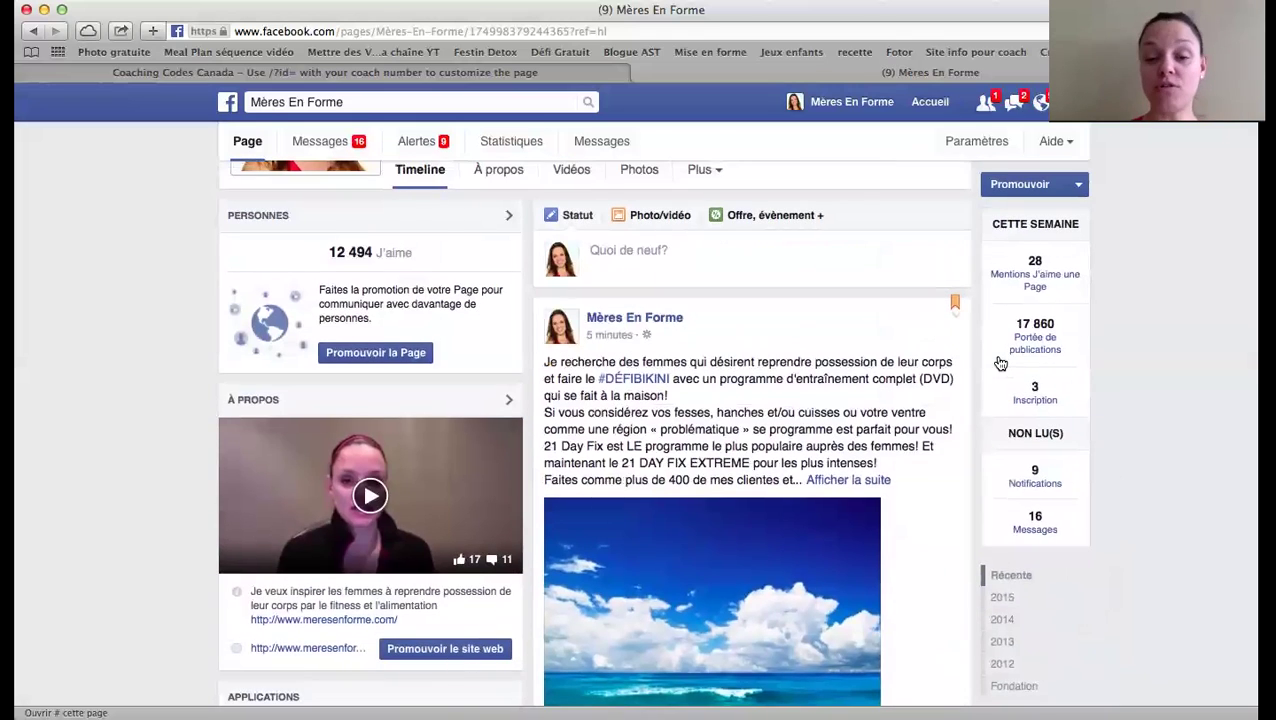